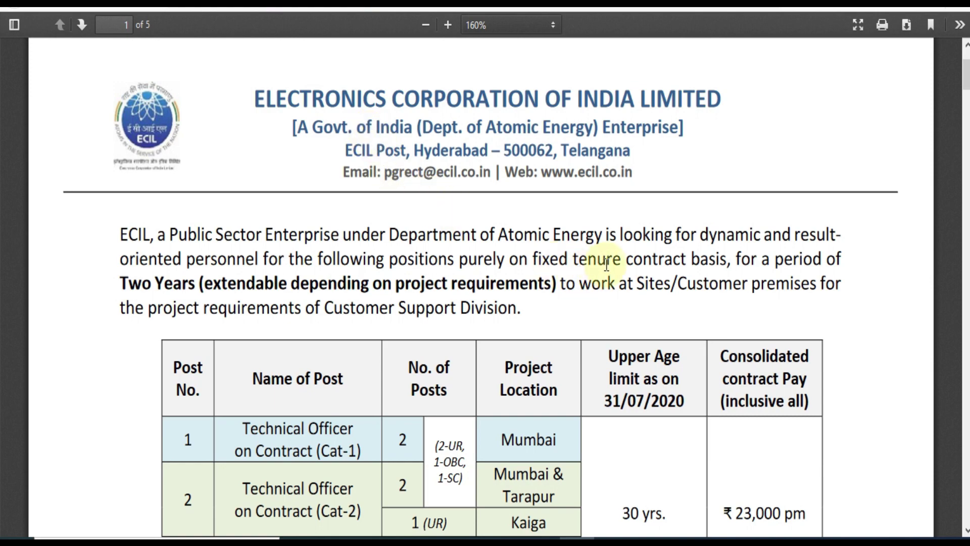
Scroll through the contract-post table in the ECIL advertisement PDF
scroll(606, 263, "down", 3)
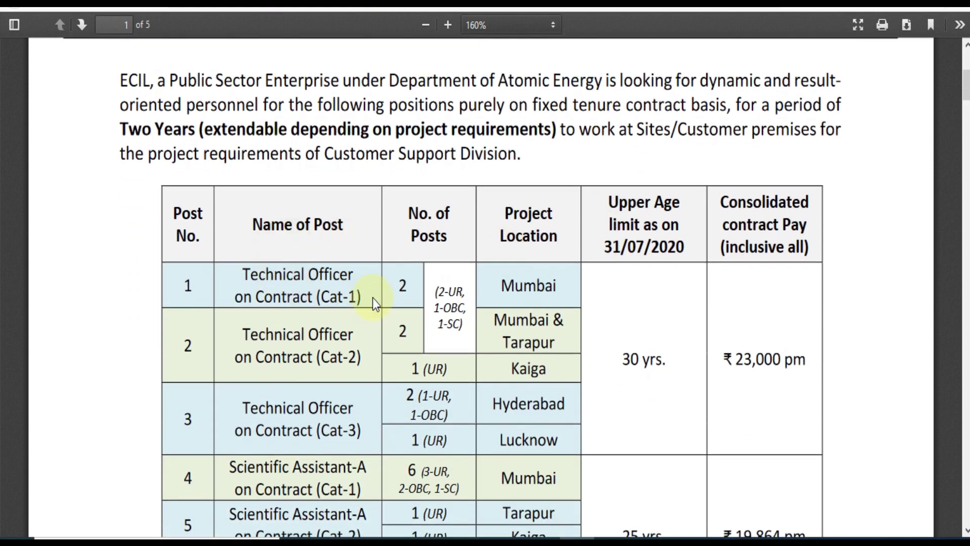
scroll(334, 326, "down", 3)
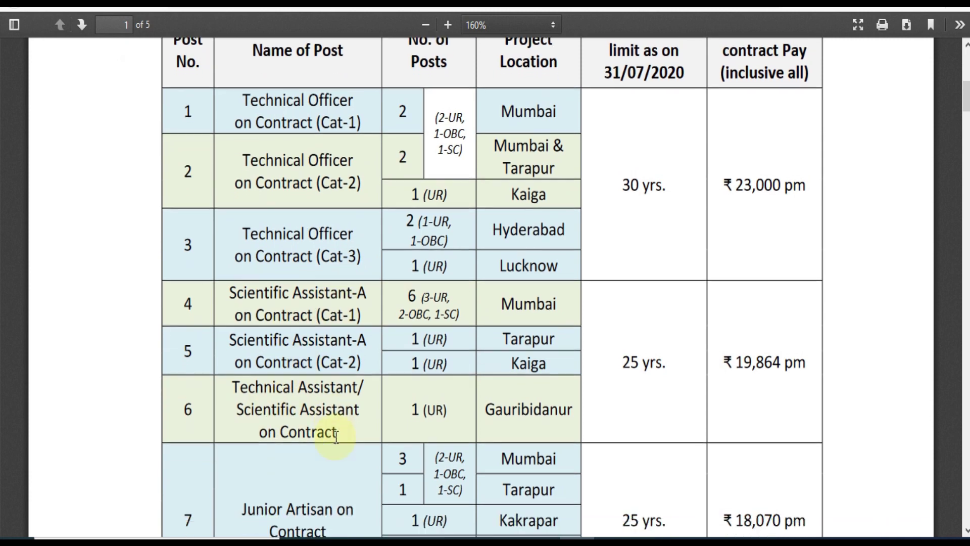
scroll(328, 432, "down", 3)
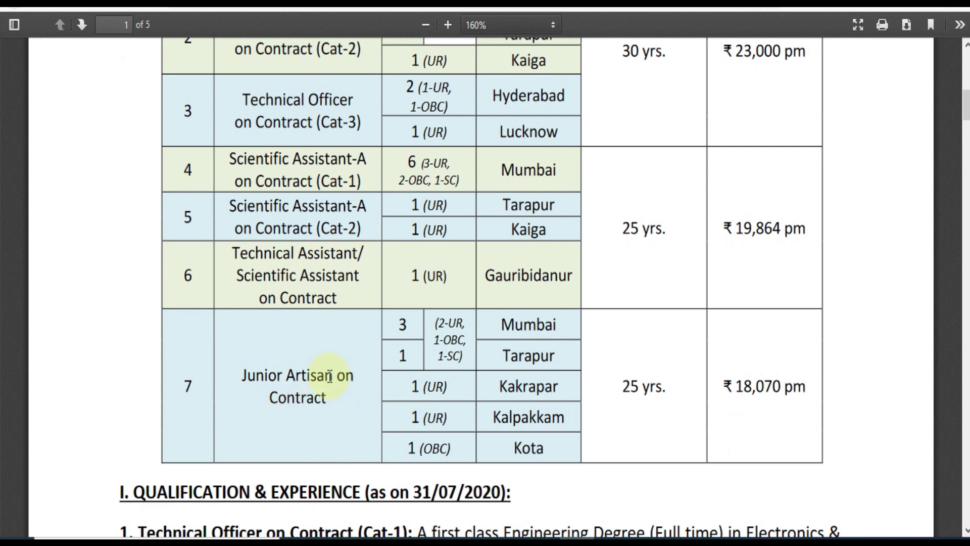
scroll(324, 384, "up", 3)
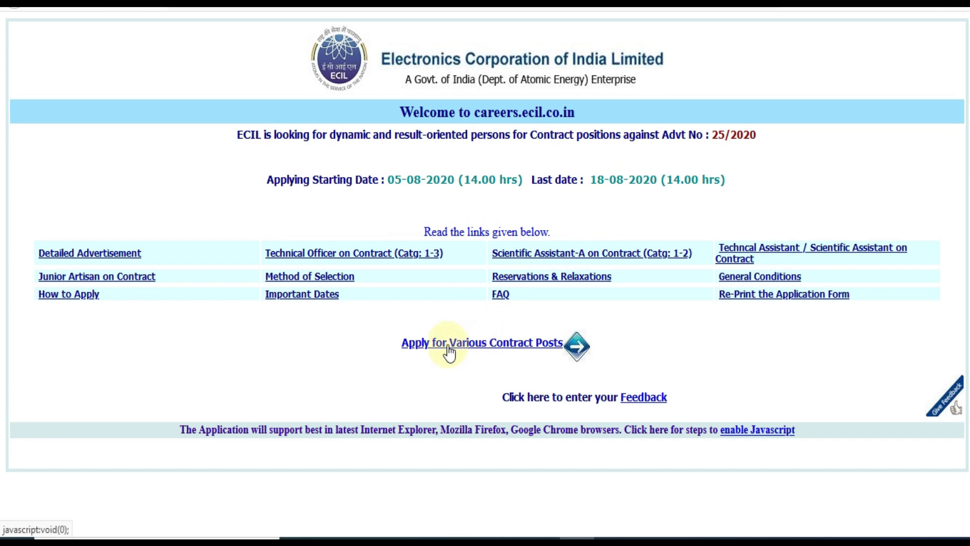
Open the 'Apply for Various Contract Posts' application page
left_click(448, 345)
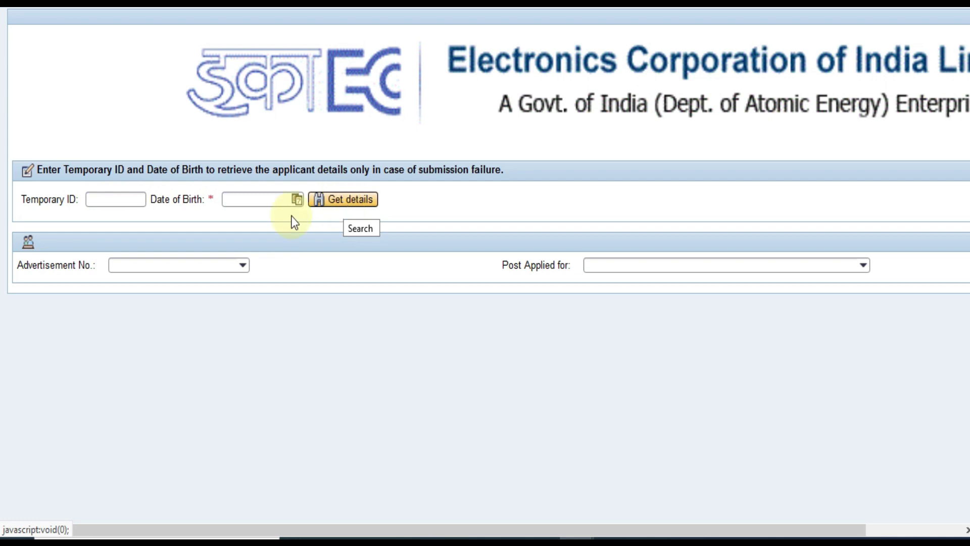
Choose advertisement number 25/2020
left_click(241, 265)
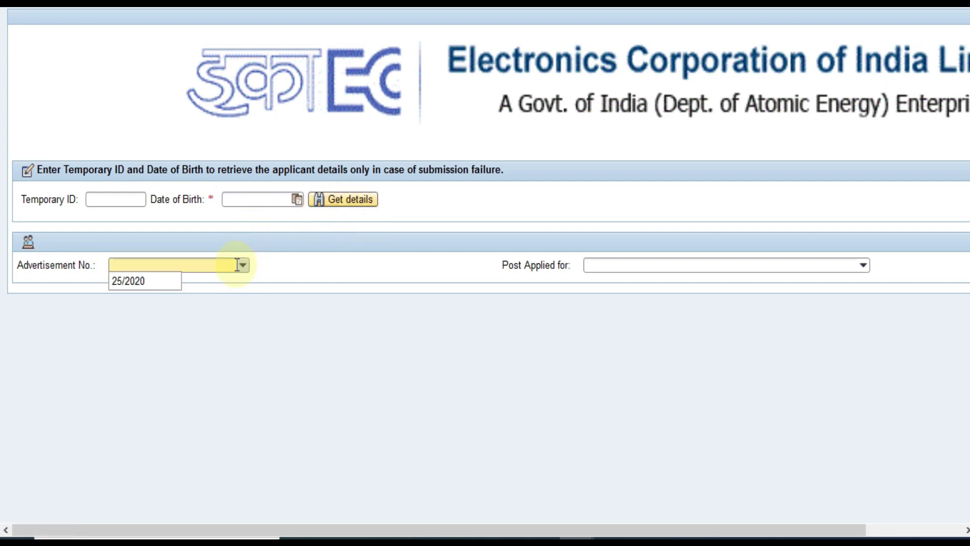
left_click(129, 281)
left_click(155, 267)
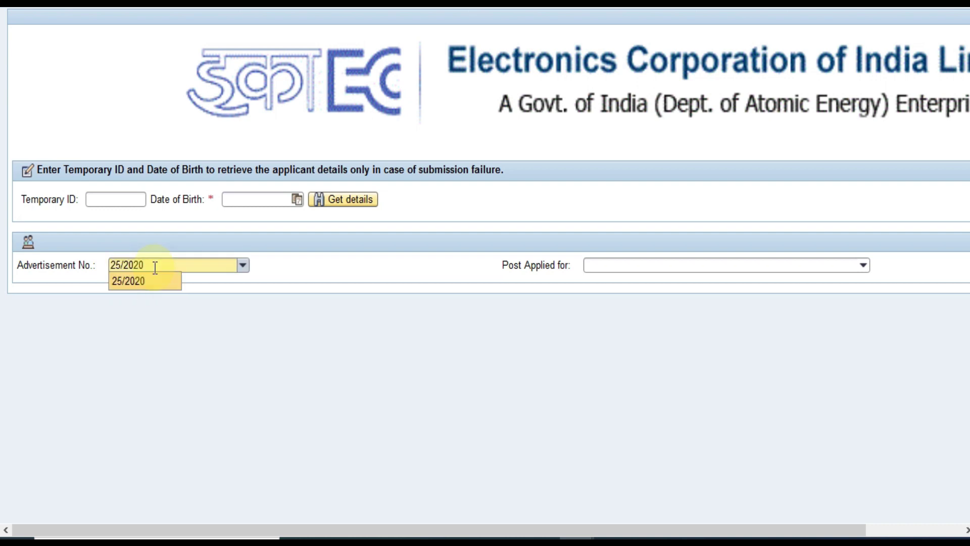
left_click(597, 266)
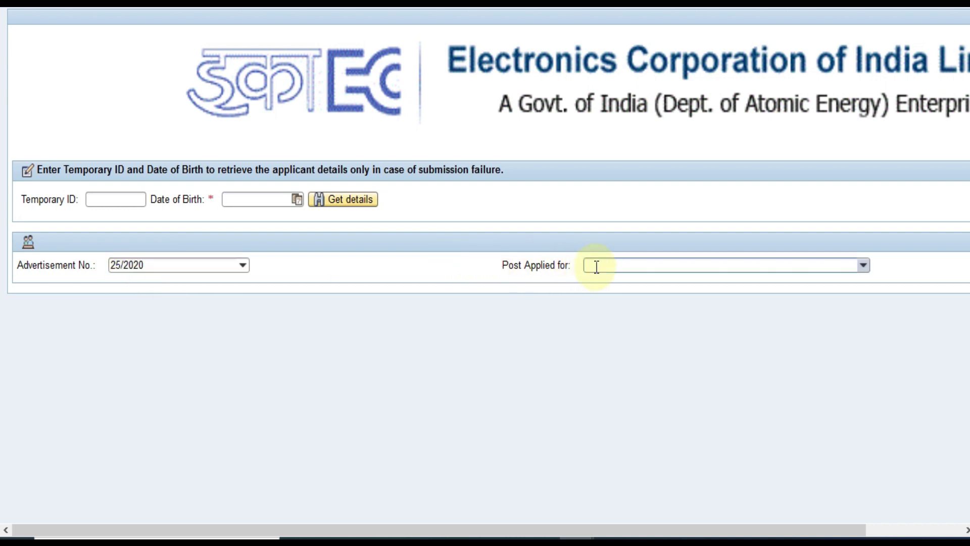
Select the post 01-TECH. ASST/SCIENTIFIC ASST. ON CONTRACT to load the form
left_click(863, 266)
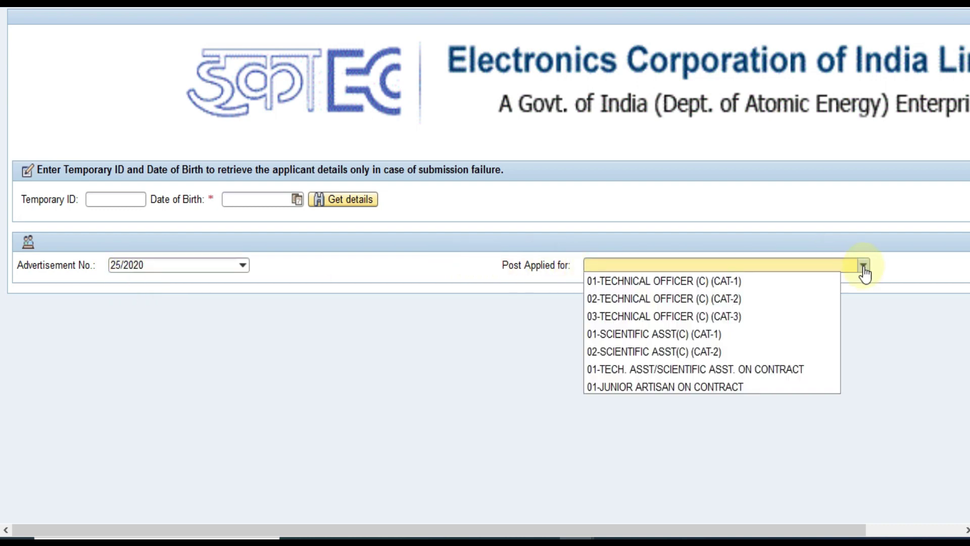
key("Down")
key("Down")
key("Down")
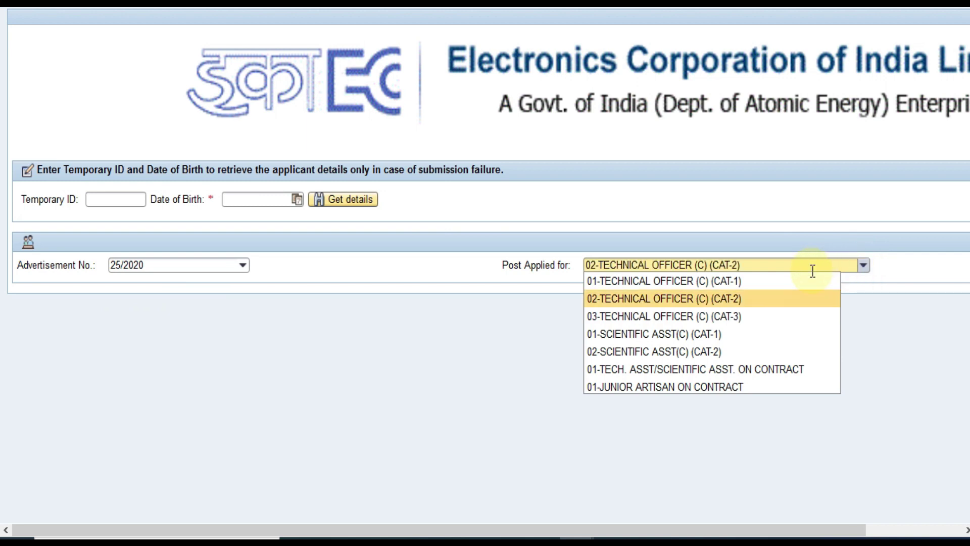
key("Down")
key("Down")
key("Down")
key("Return")
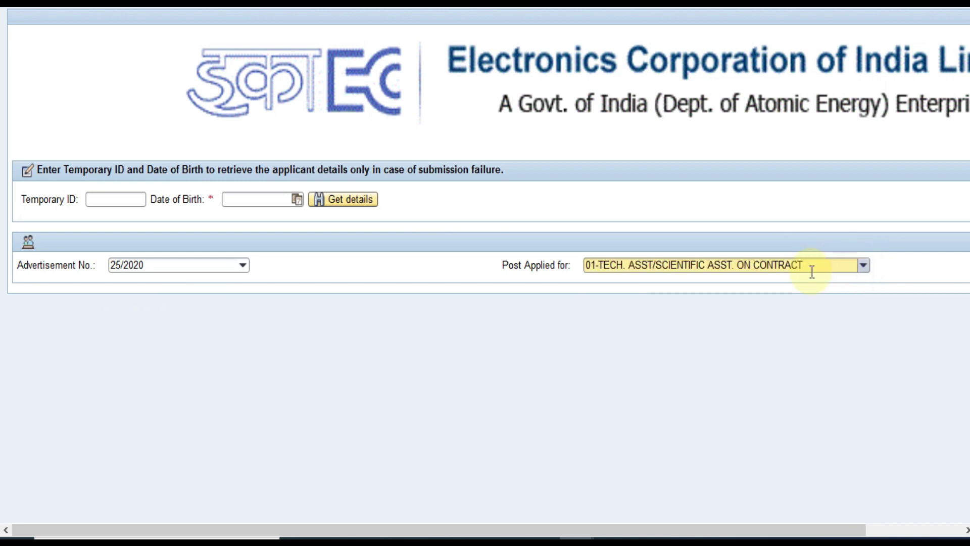
scroll(544, 302, "down", 2)
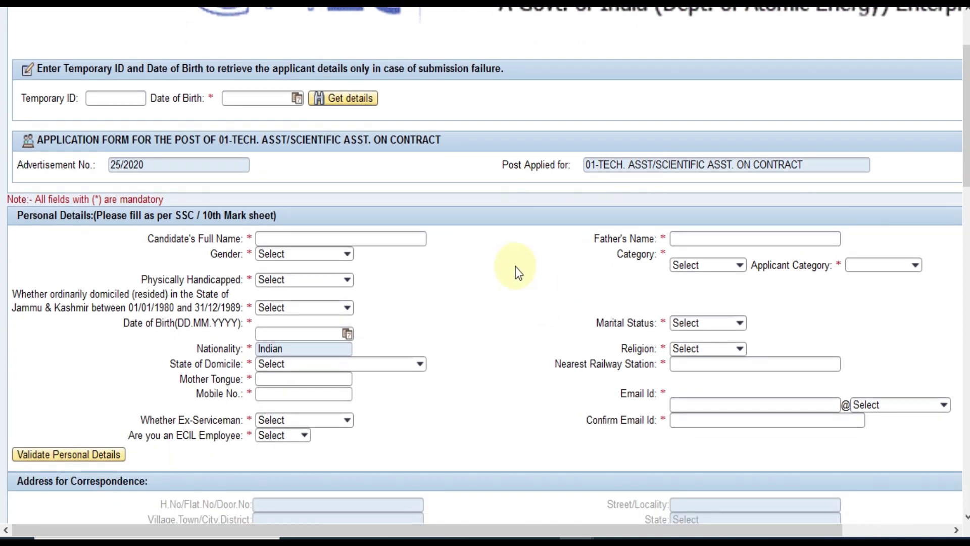
Zoom the form in and enter the candidate's full name
key("ctrl+plus")
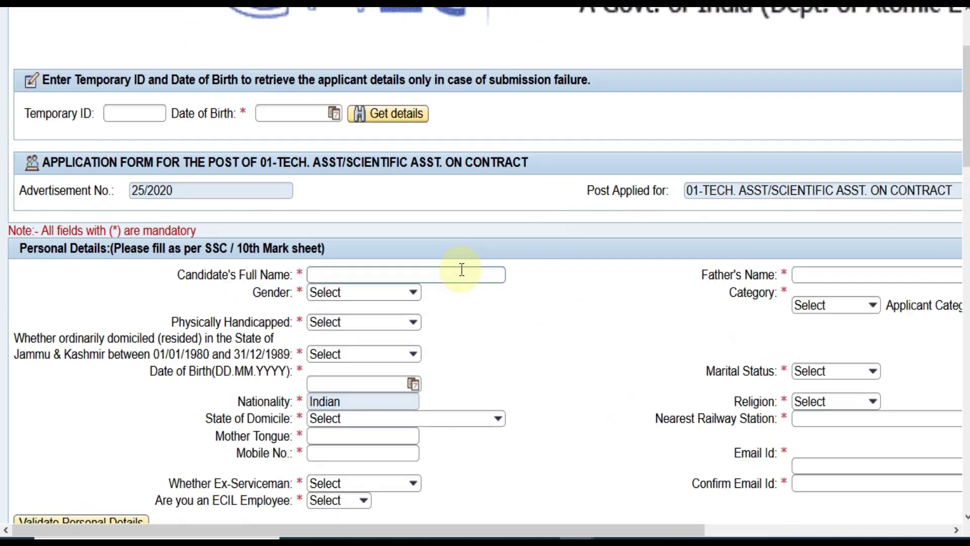
key("ctrl+plus")
scroll(581, 308, "down", 2)
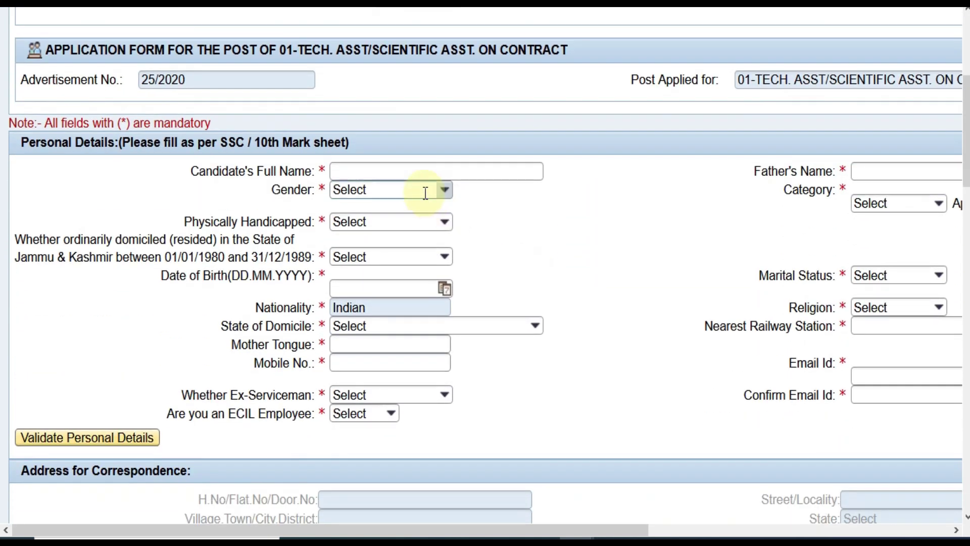
left_click(384, 170)
type("A")
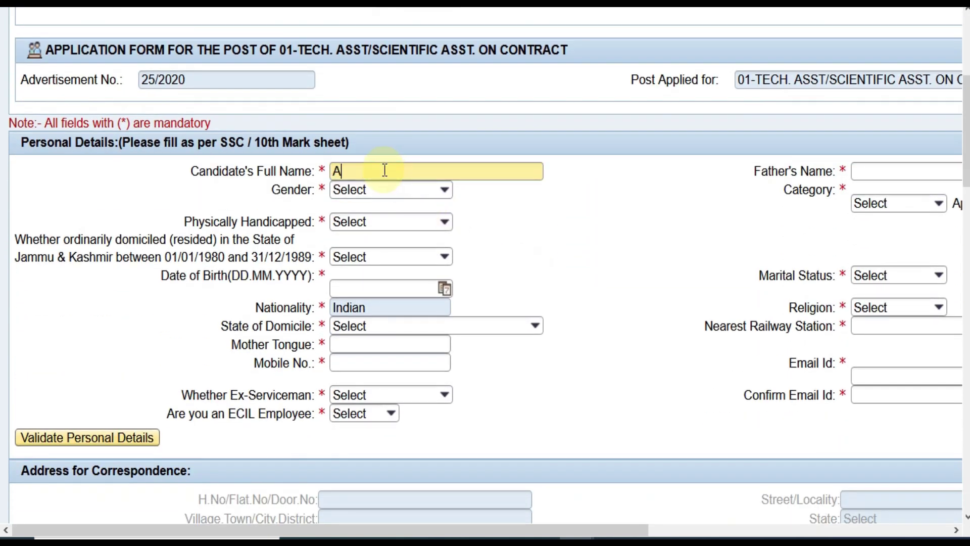
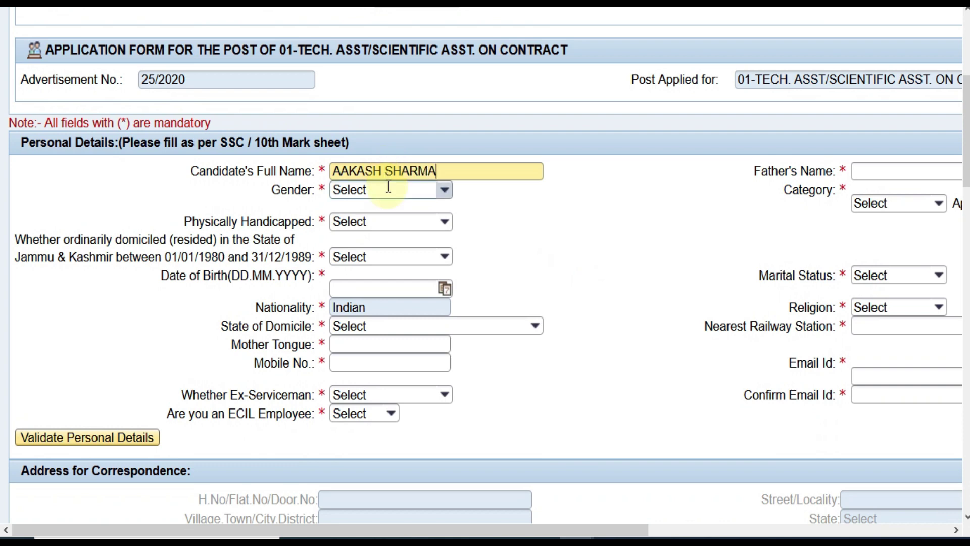
Set gender Male, Physically Handicapped No and J&K domicile No
left_click(441, 193)
key("Down")
key("Return")
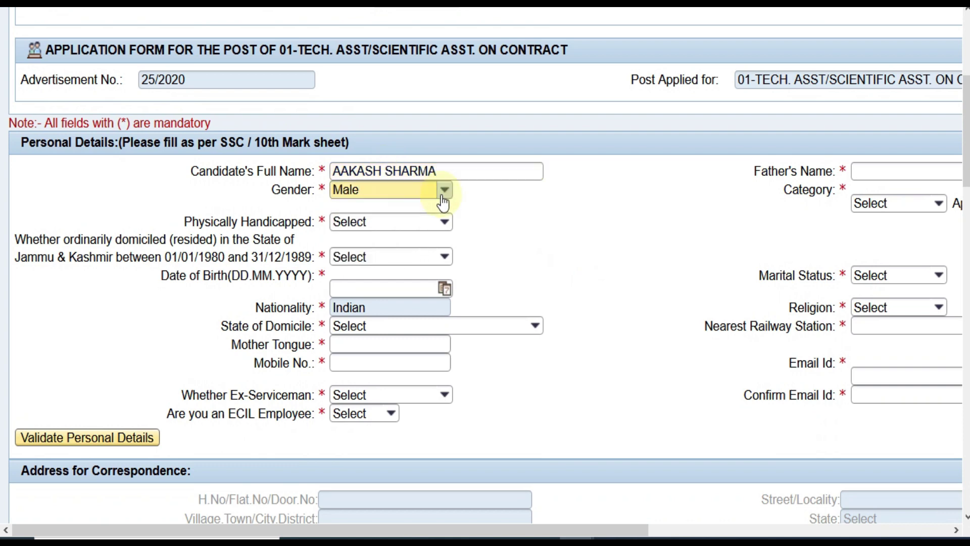
left_click(444, 223)
key("Down")
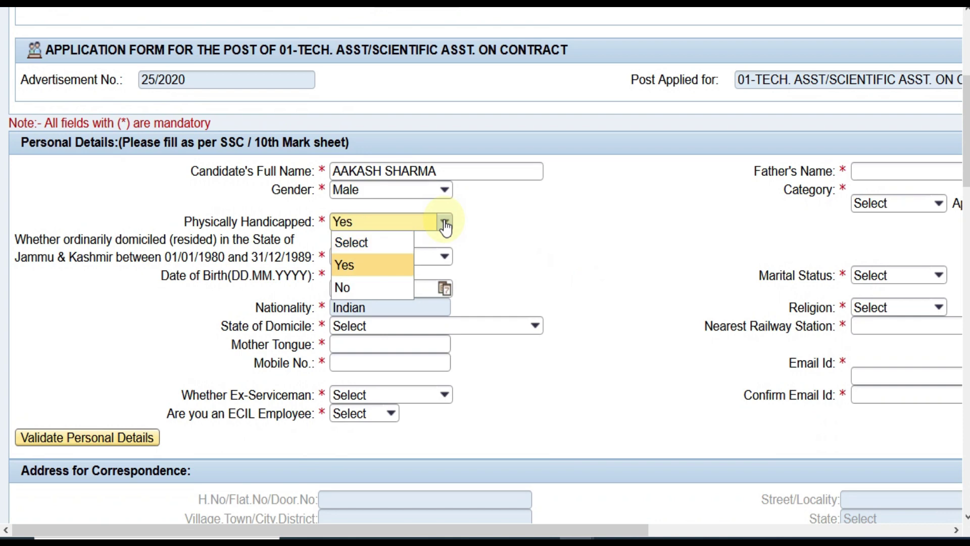
key("Down")
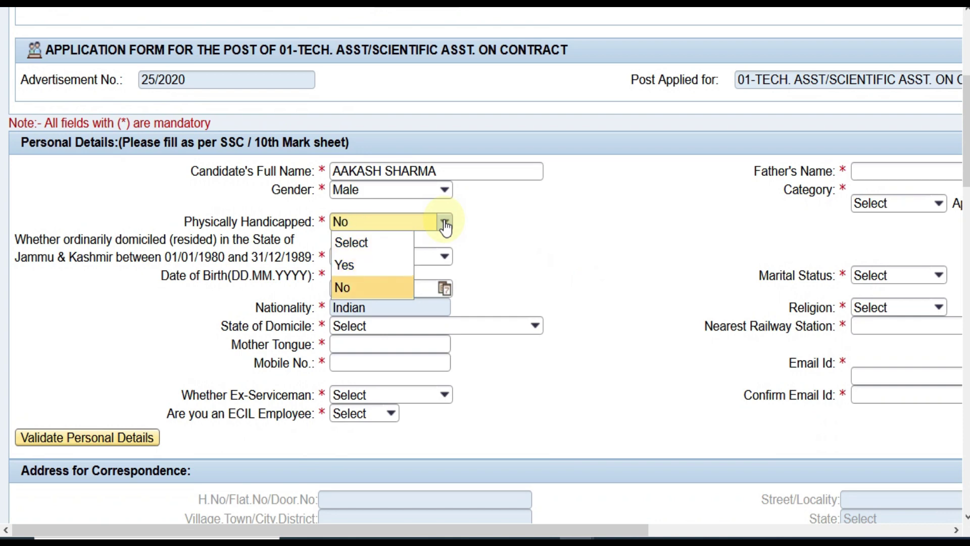
key("Return")
left_click(447, 259)
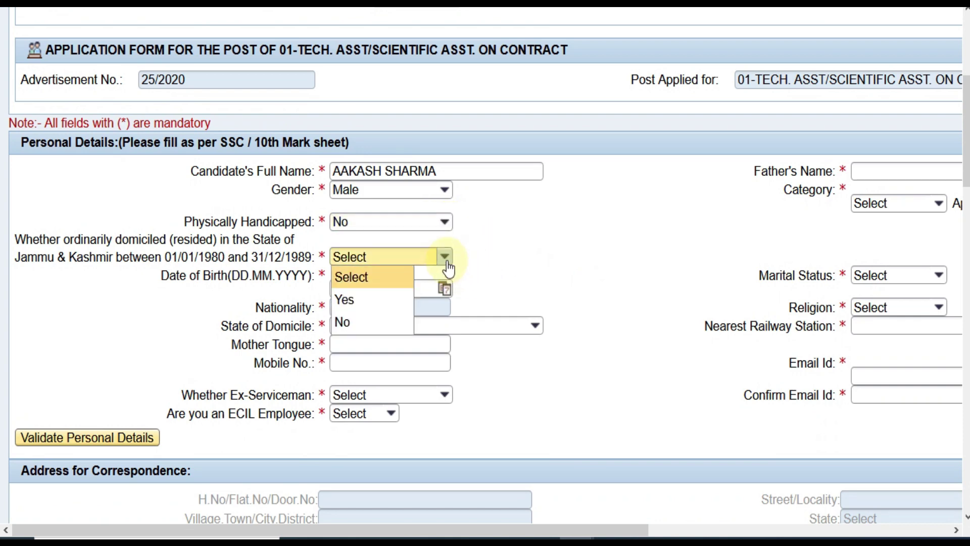
key("Down")
key("Down")
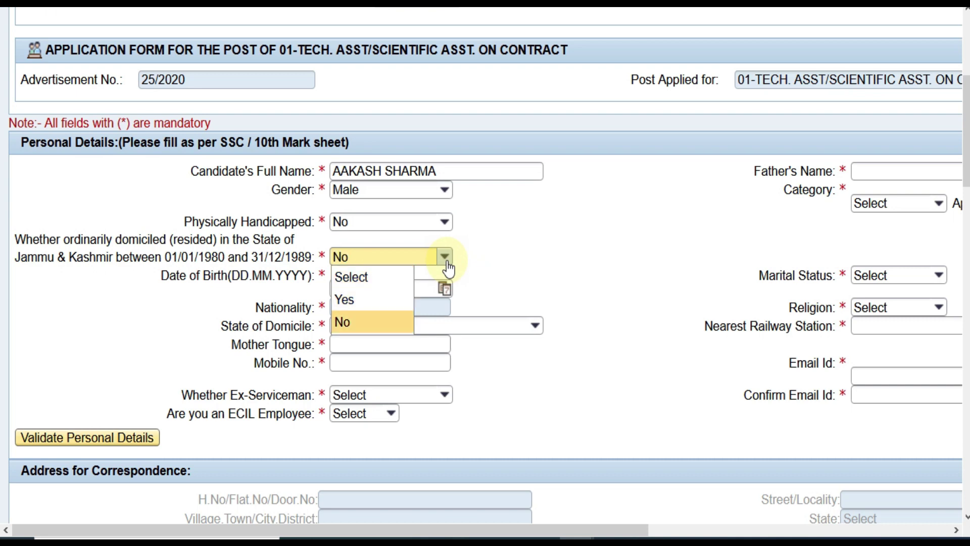
key("Return")
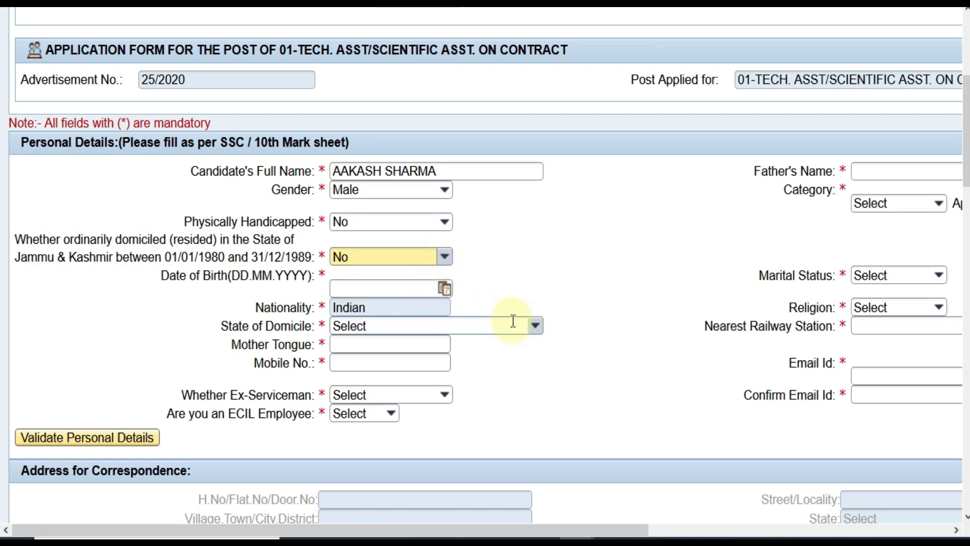
Set state of domicile to RAJASTHAN and mother tongue to HINDI
left_click(533, 328)
key("Down")
key("Down")
key("Down")
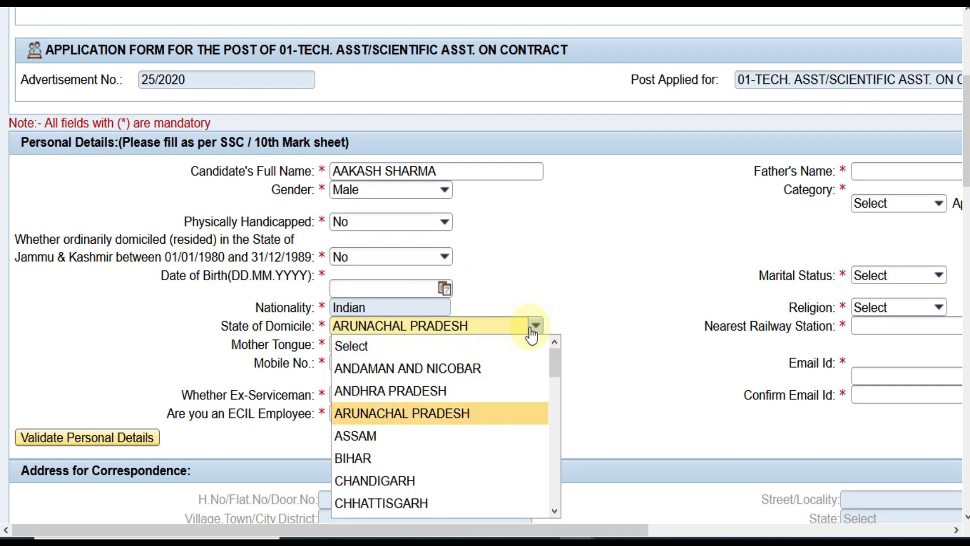
key("r")
key("Down")
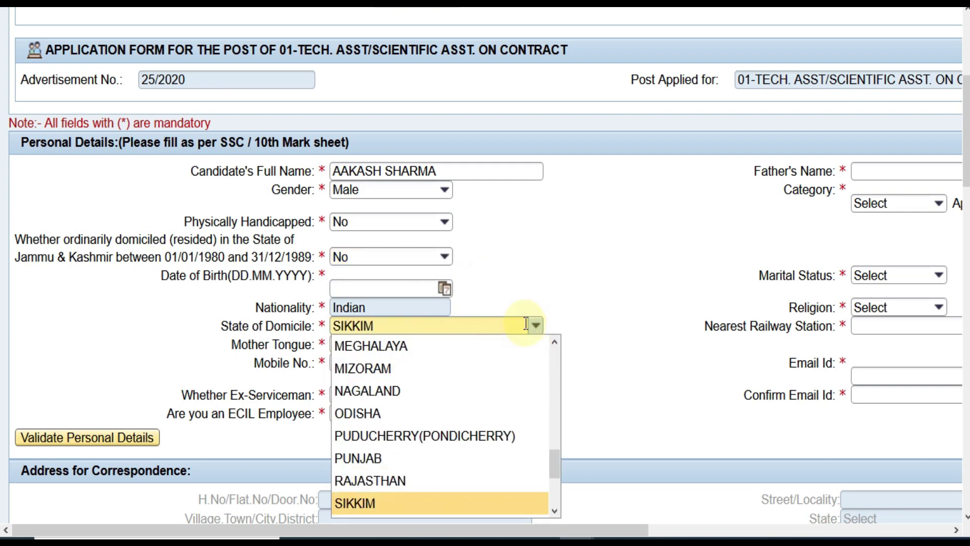
key("Up")
key("Return")
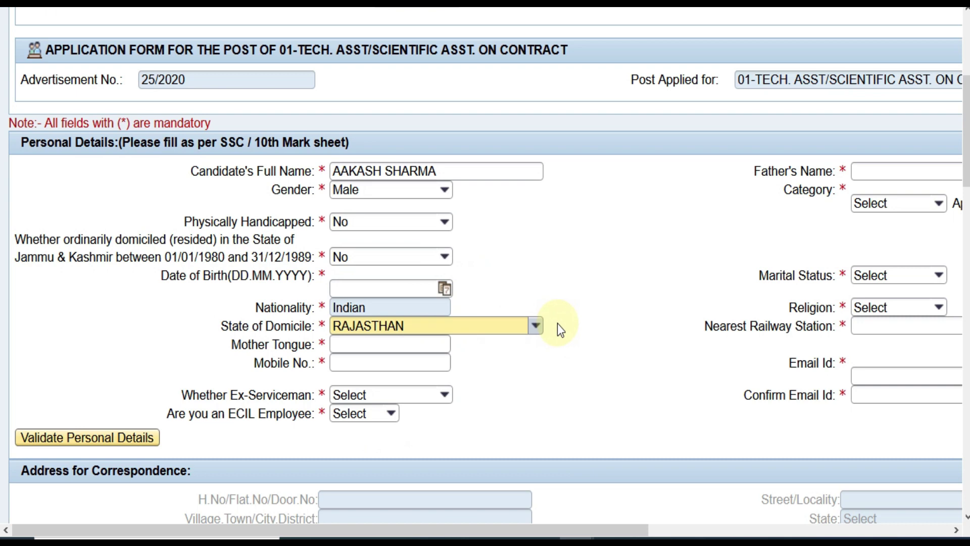
left_click(410, 343)
type("HINDI")
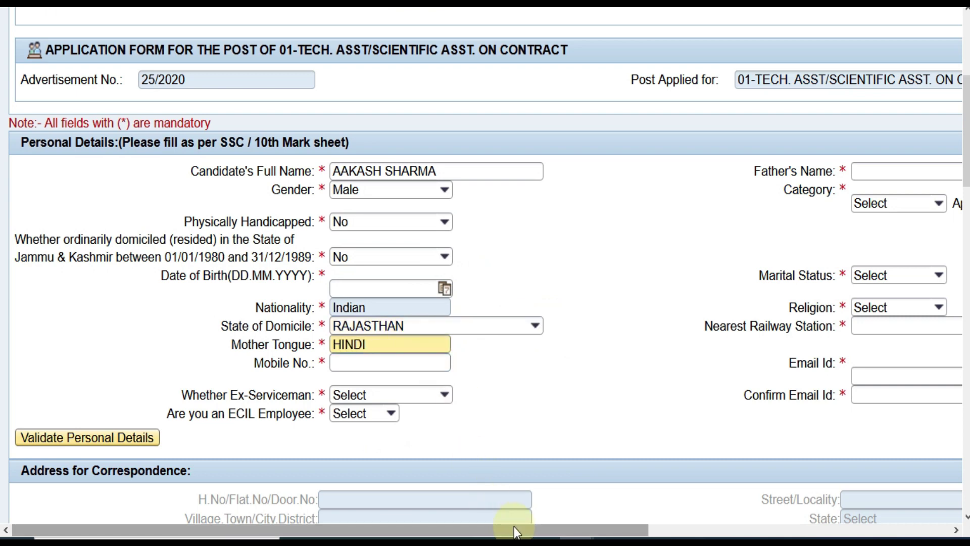
Enter the father's name and choose category UR
left_click_drag(514, 529, 796, 533)
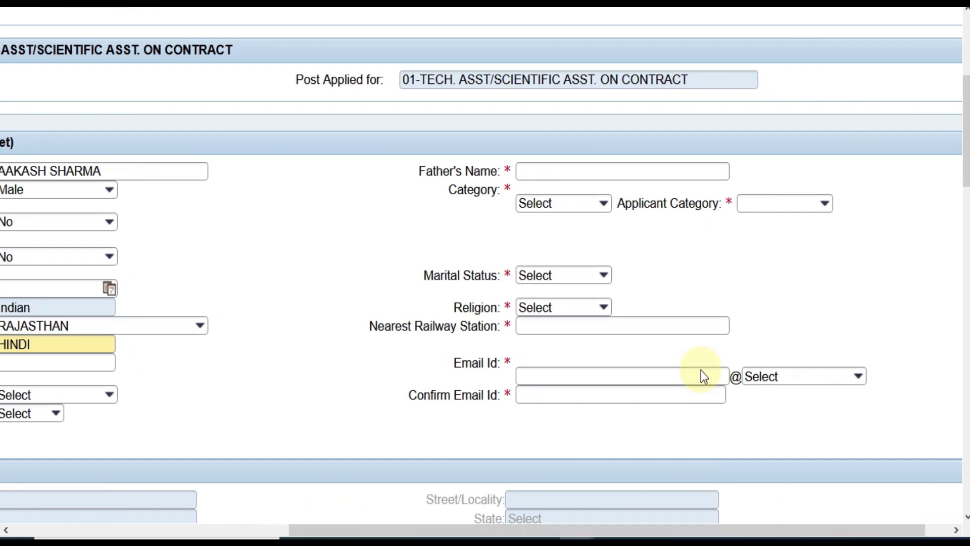
left_click(587, 165)
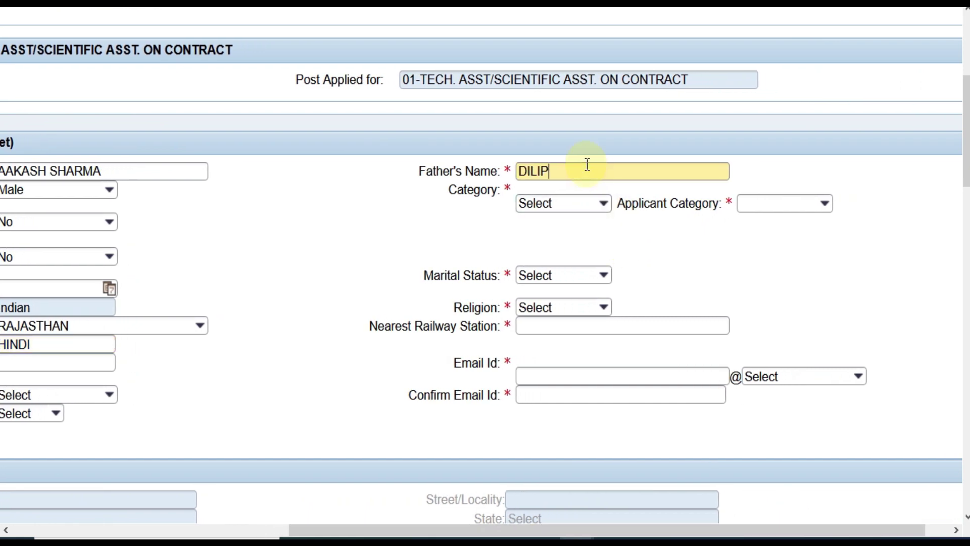
left_click(599, 203)
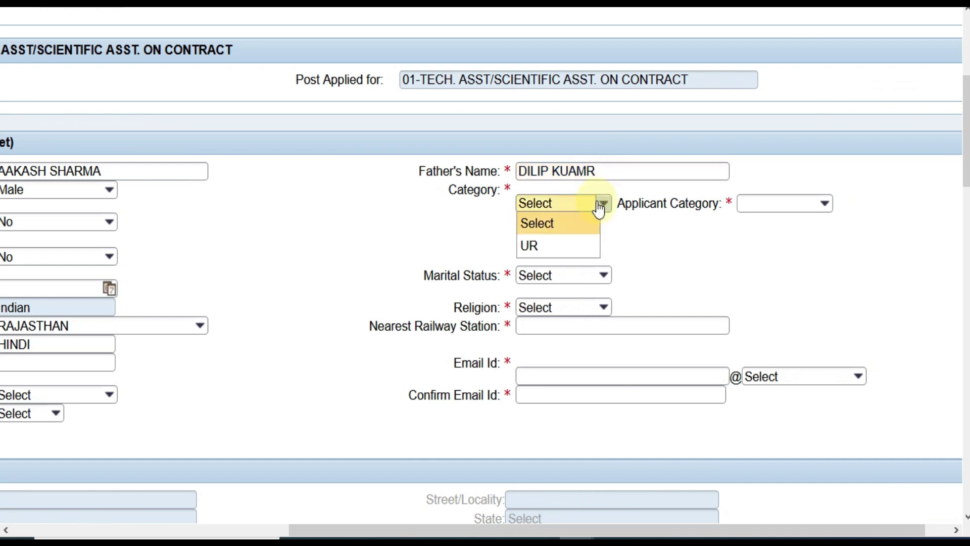
key("Down")
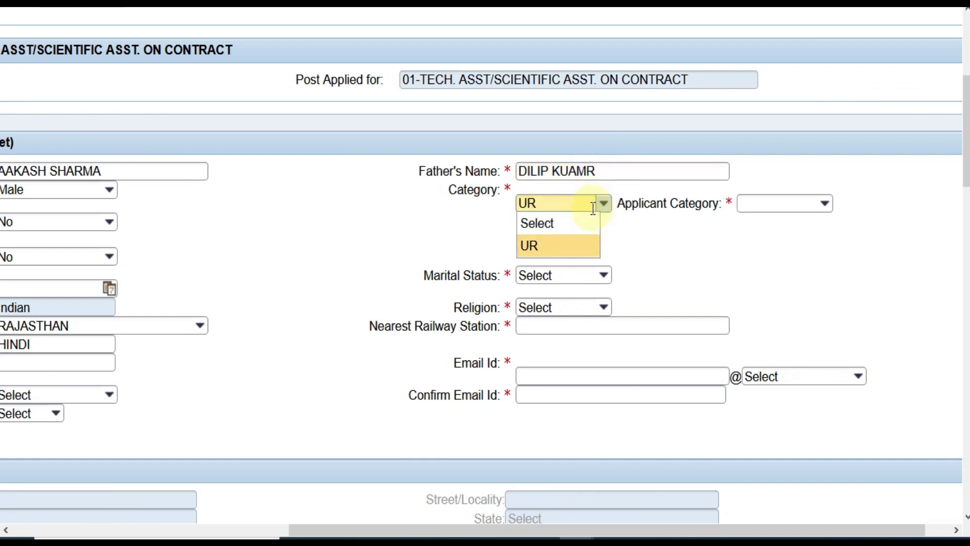
left_click(593, 208)
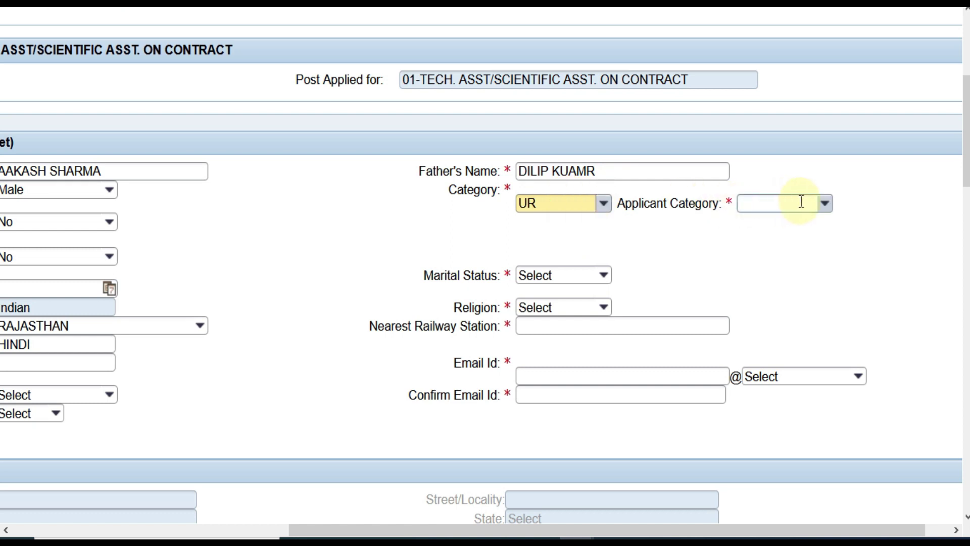
Set applicant category EWS, marital status Single and religion Hindu
left_click(825, 203)
key("Down")
key("Down")
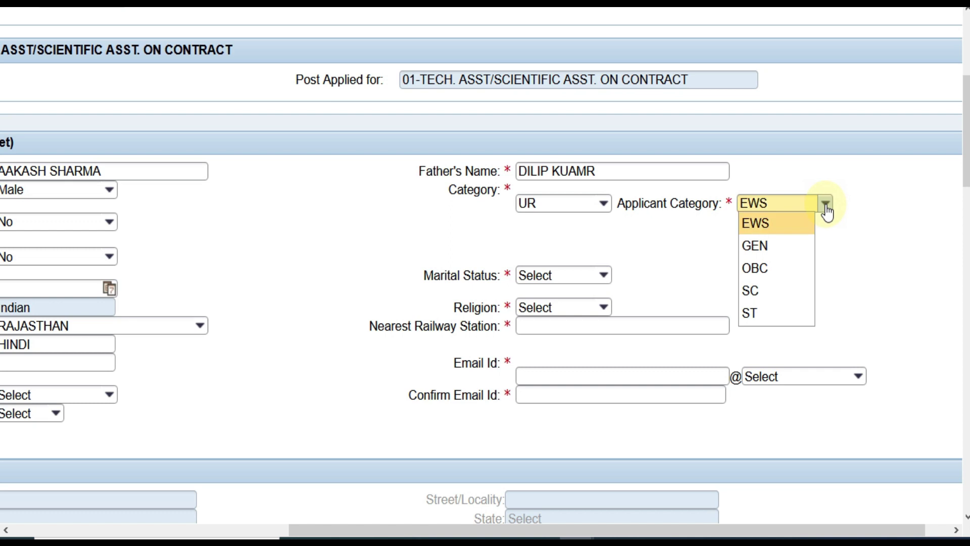
key("Up")
left_click(825, 205)
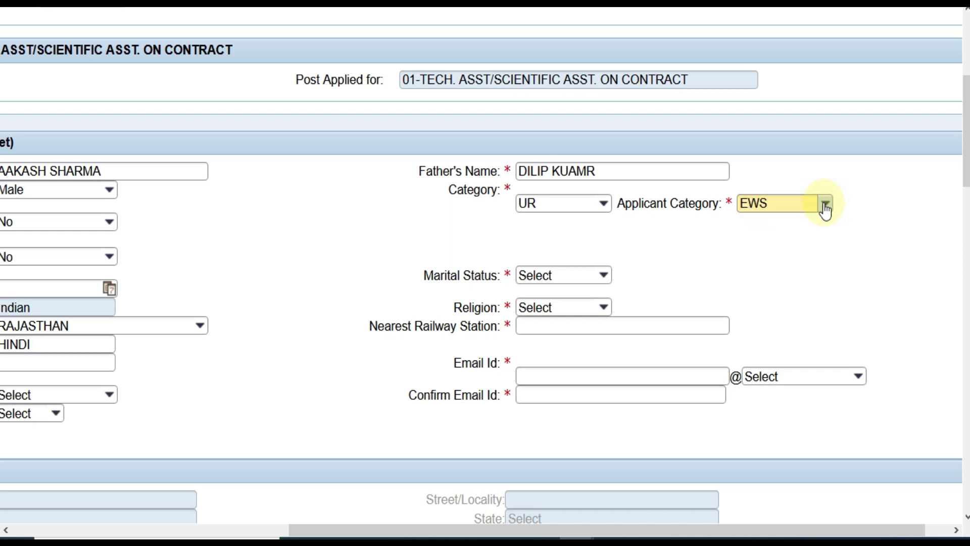
left_click(605, 275)
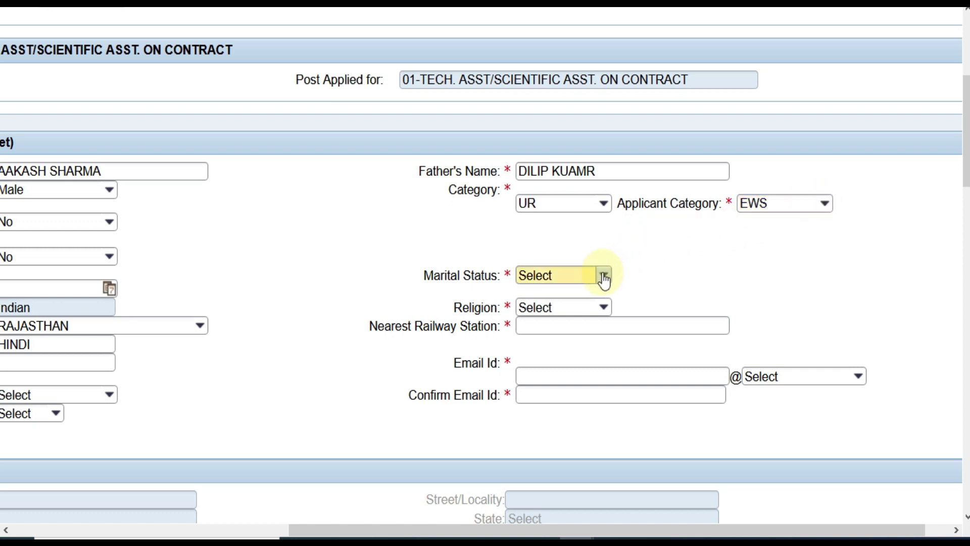
key("Down")
left_click(605, 278)
left_click(604, 307)
key("Down")
left_click(604, 307)
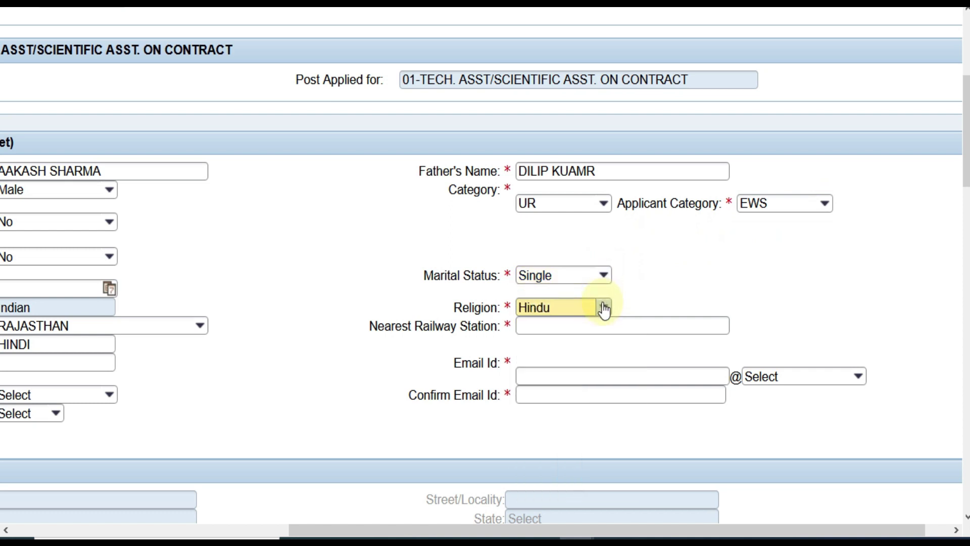
Enter nearest station ALWAR and the e-mail address with GMAIL.COM domain, plus its confirmation
left_click(601, 324)
type("ALWAR")
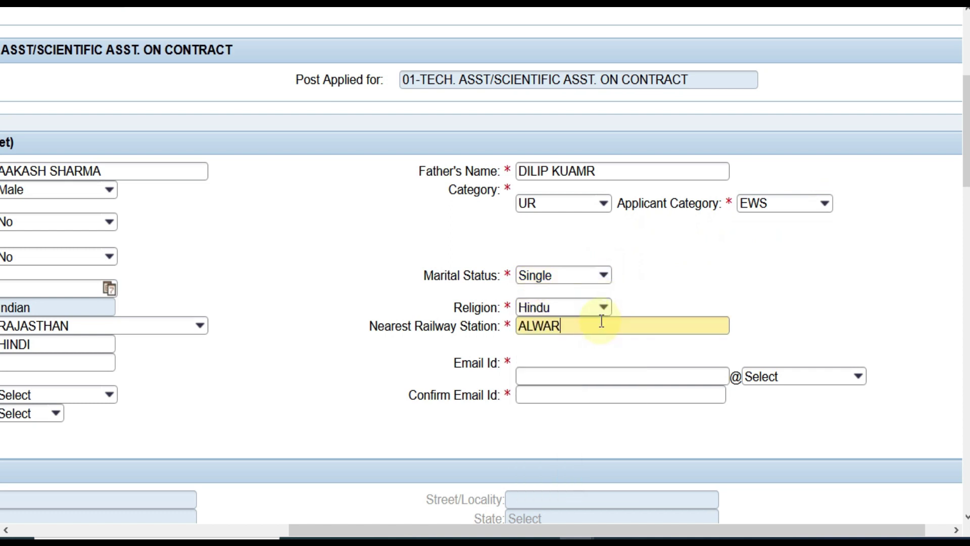
left_click(590, 376)
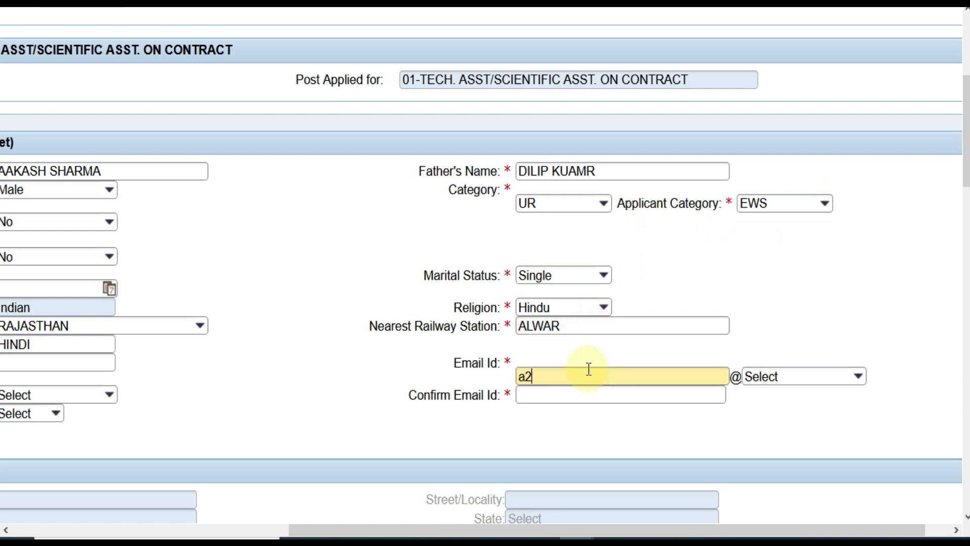
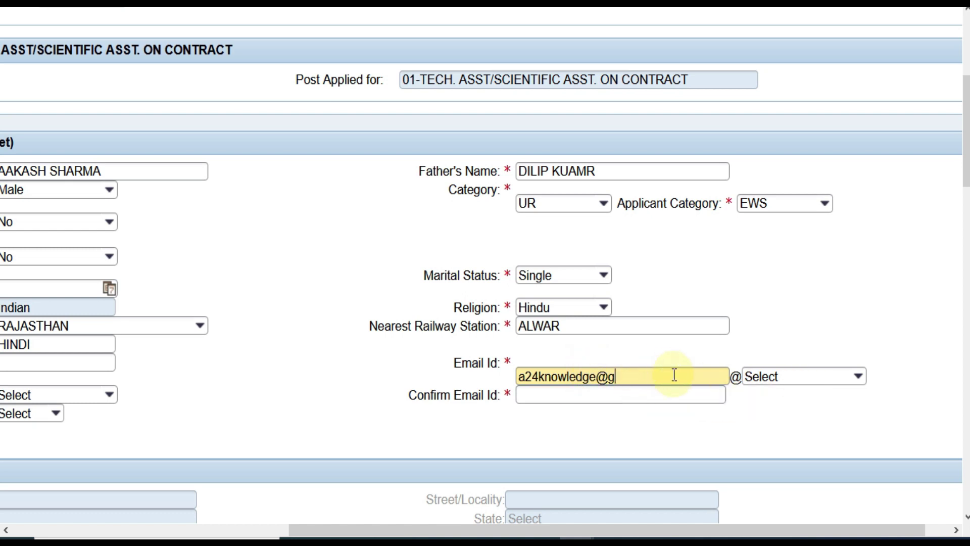
key("Tab")
left_click(837, 380)
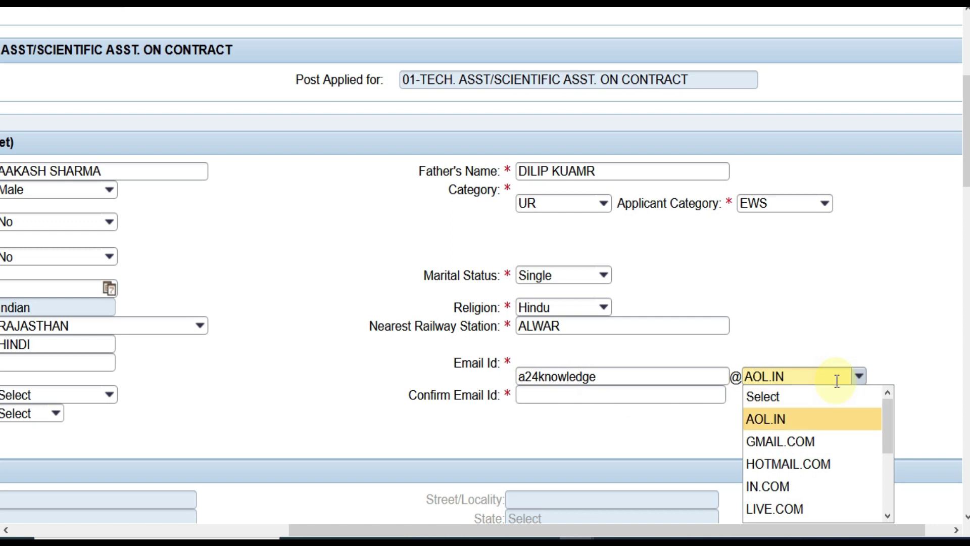
key("Down")
key("Return")
left_click(649, 394)
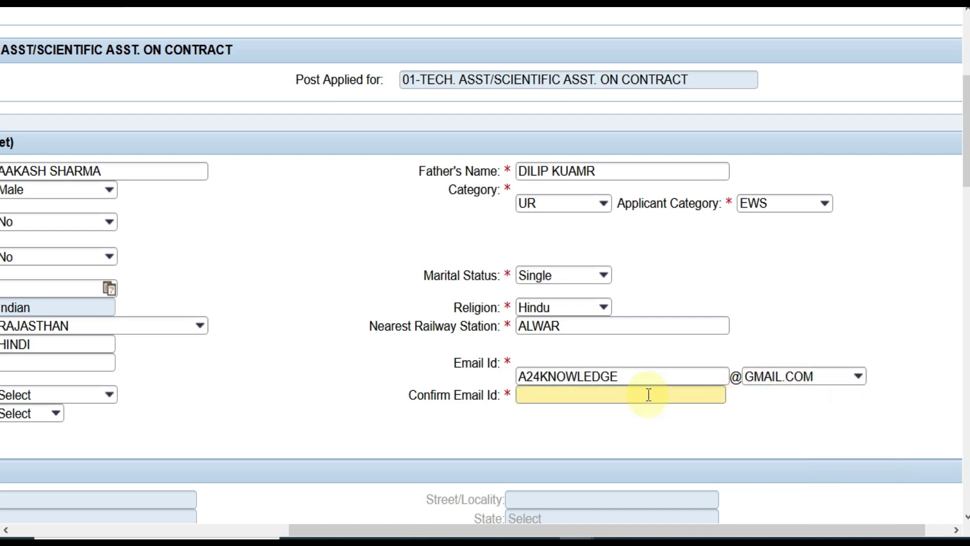
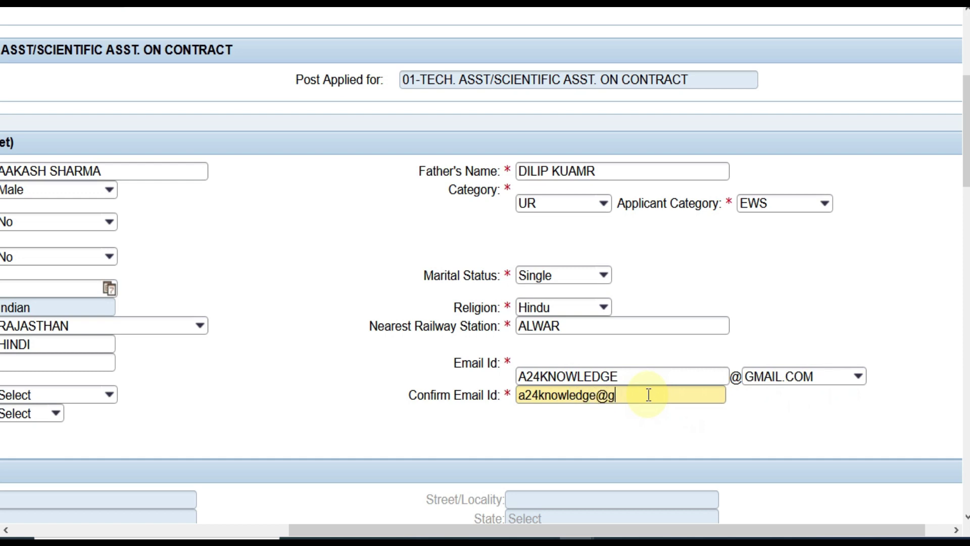
Answer No for Ex-Serviceman and No for ECIL Employee
left_click_drag(389, 527, 181, 532)
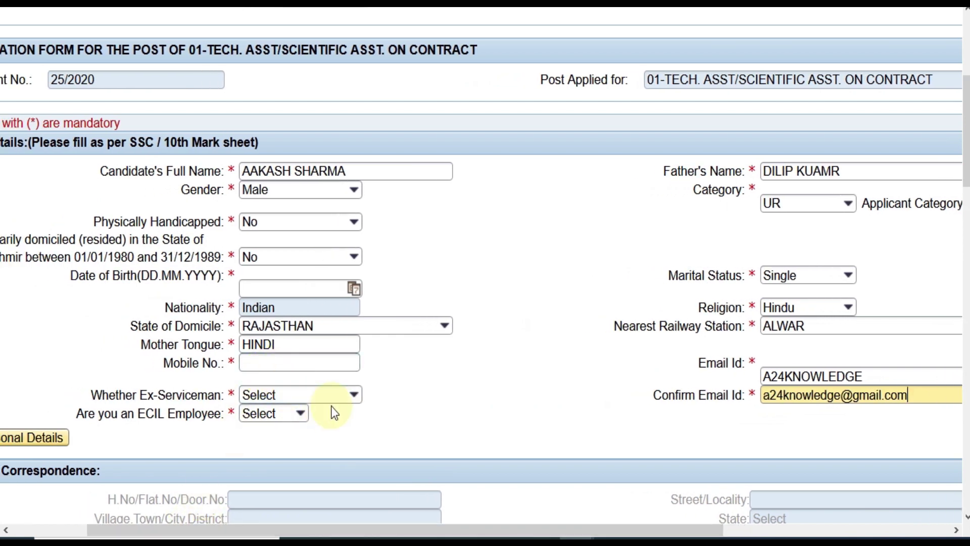
left_click(347, 396)
key("Down")
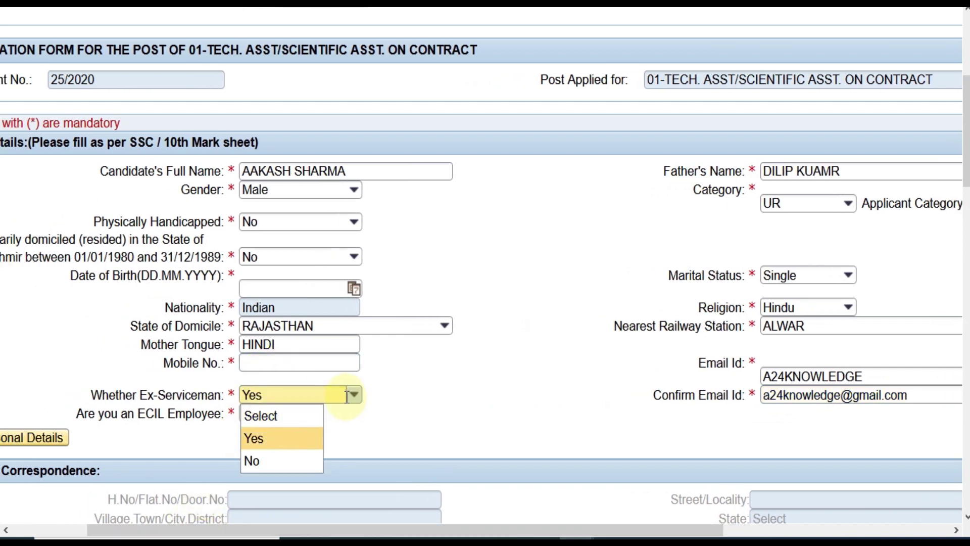
key("Down")
key("Return")
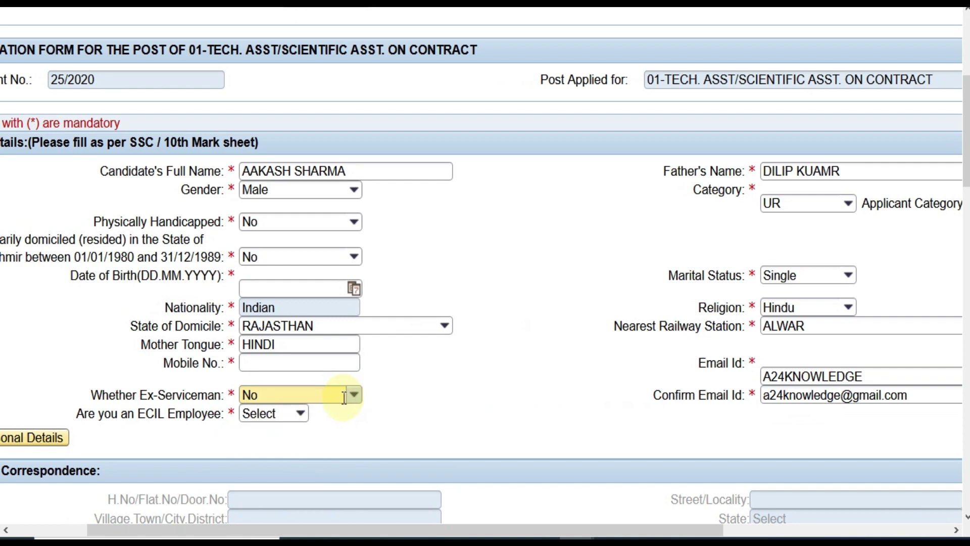
left_click(300, 414)
key("Down")
key("Down")
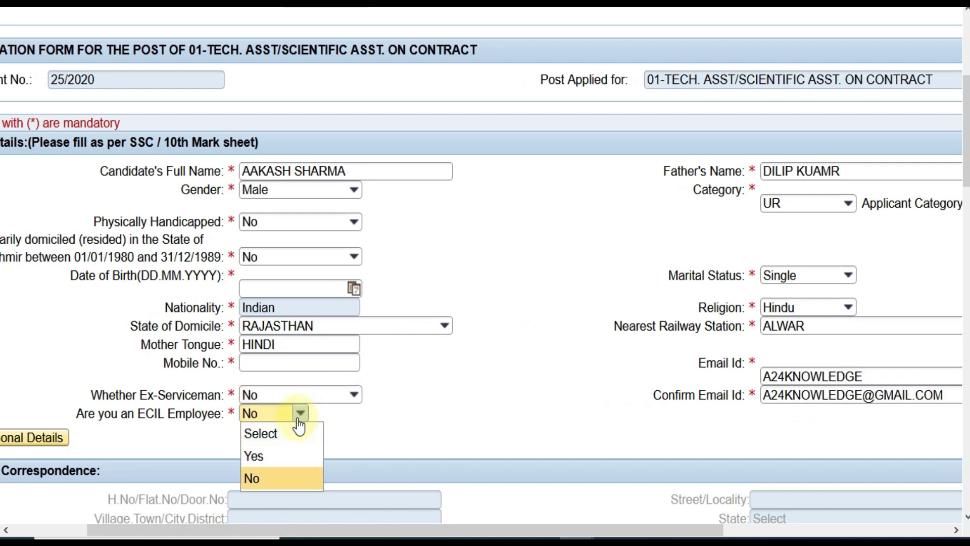
key("Return")
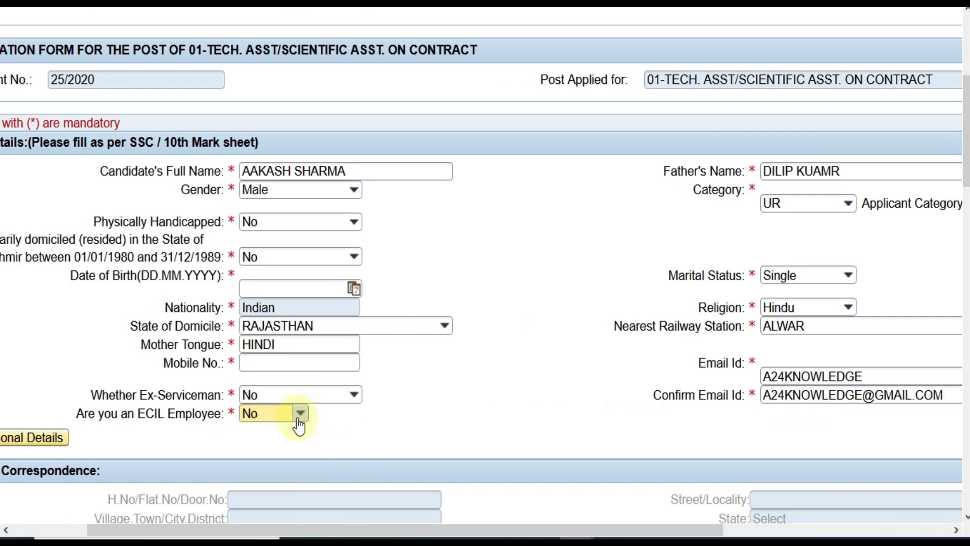
left_click_drag(313, 526, 238, 527)
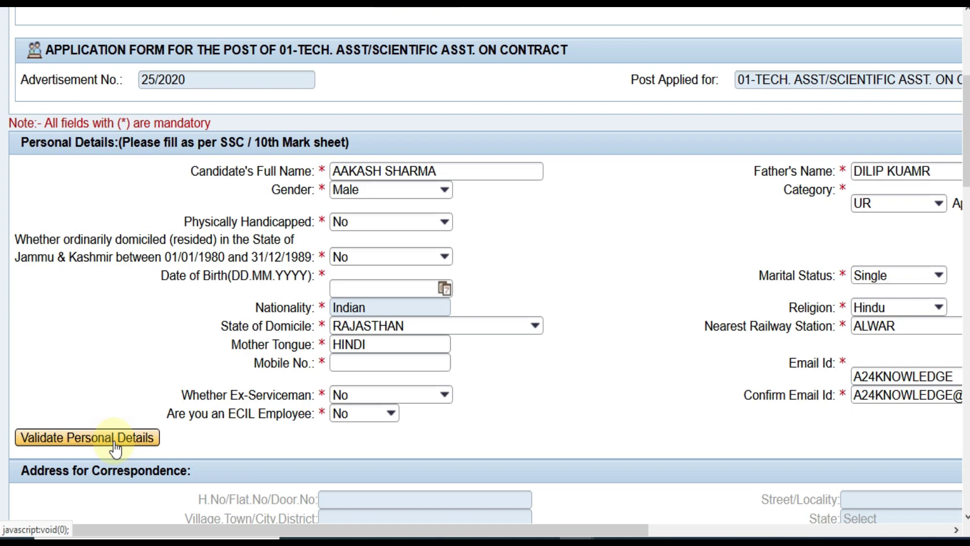
Fill the correspondence address: house number, locality, city, state and pincode
scroll(698, 228, "down", 8)
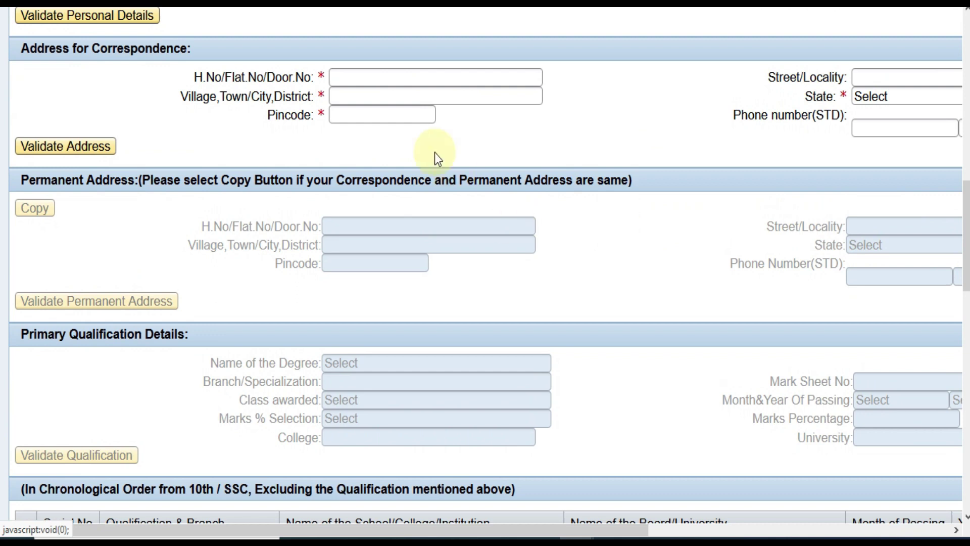
left_click(403, 80)
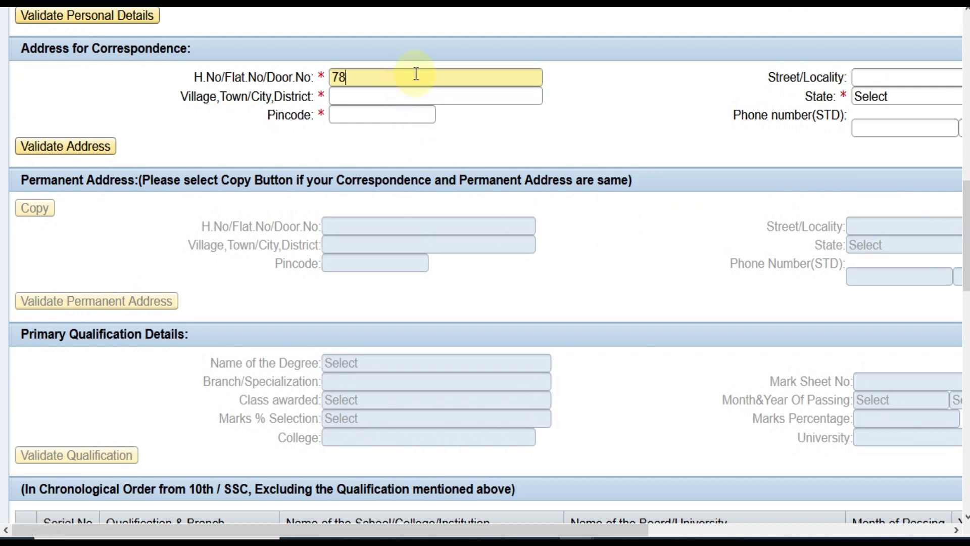
left_click(862, 77)
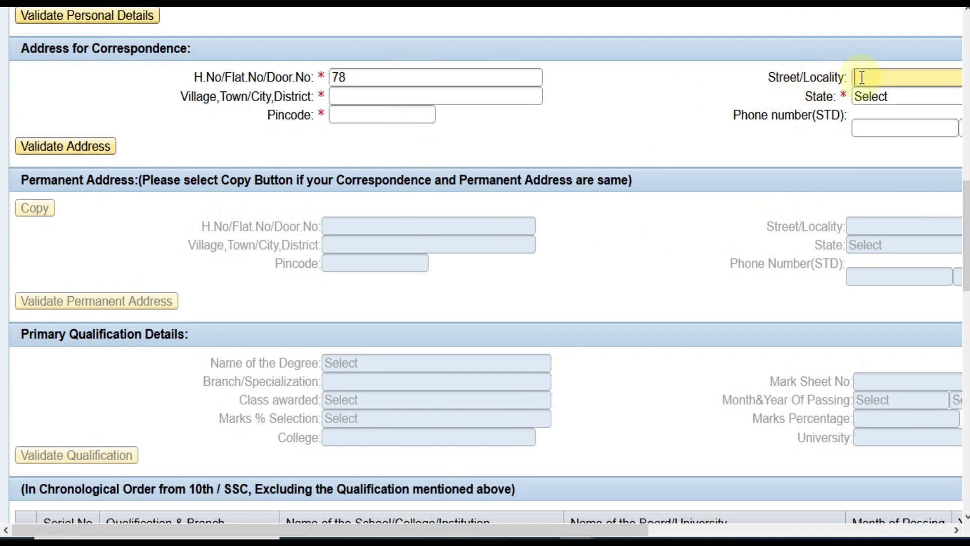
left_click(430, 98)
type("ALWAR")
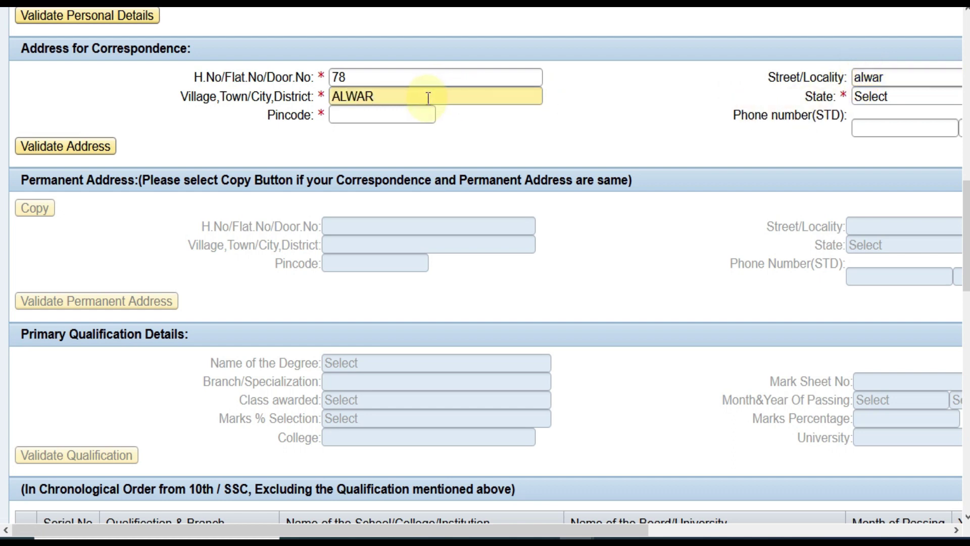
key("Tab")
key("r")
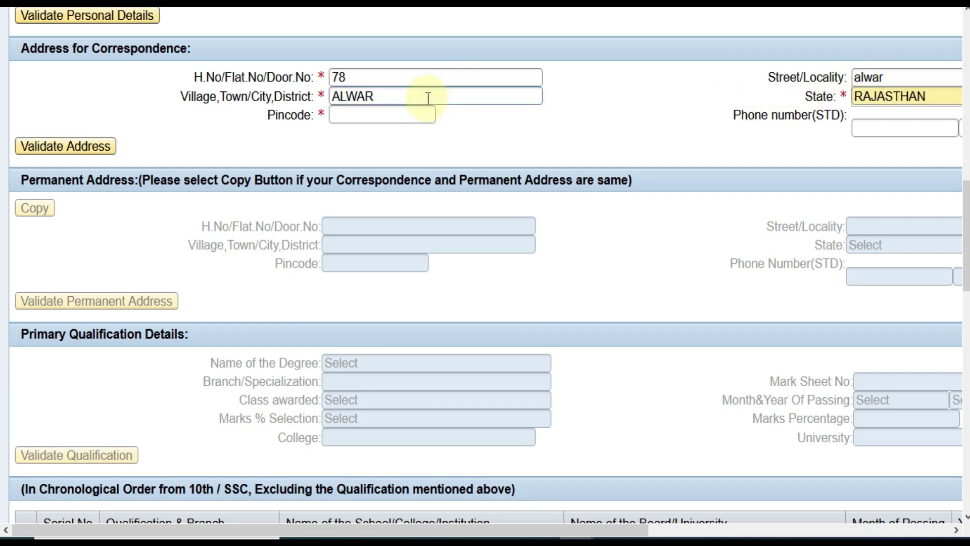
left_click(344, 114)
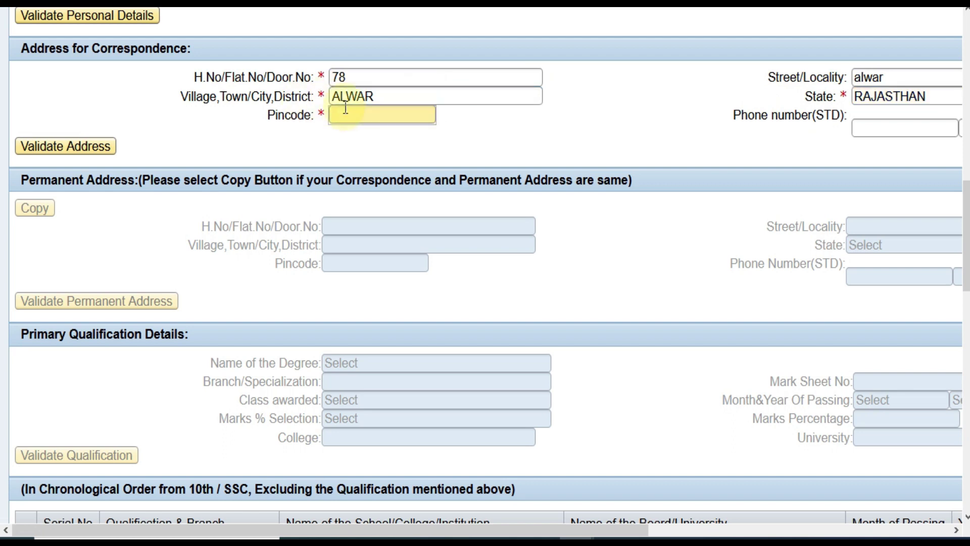
Validate the correspondence address, copy it to the permanent address, and validate that
left_click_drag(433, 520, 220, 305)
left_click(63, 146)
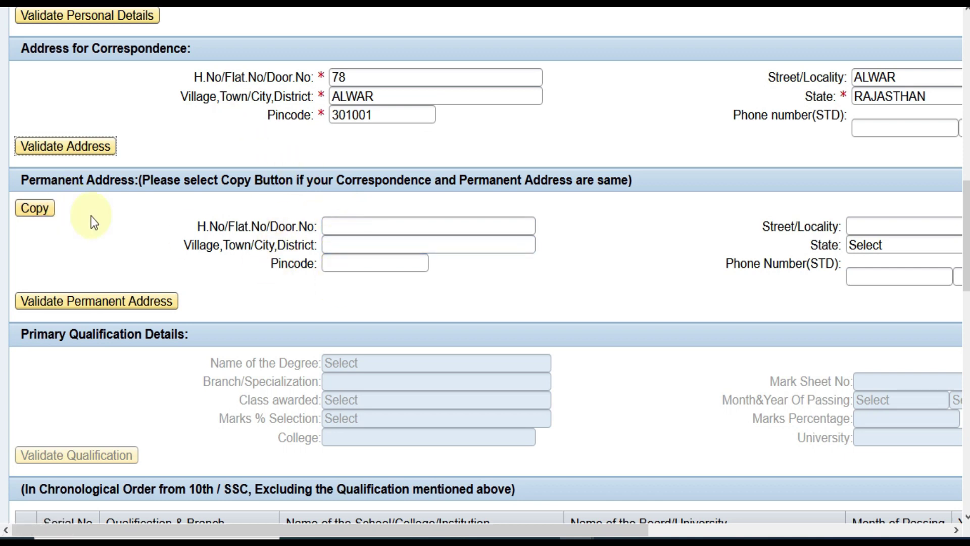
left_click(40, 210)
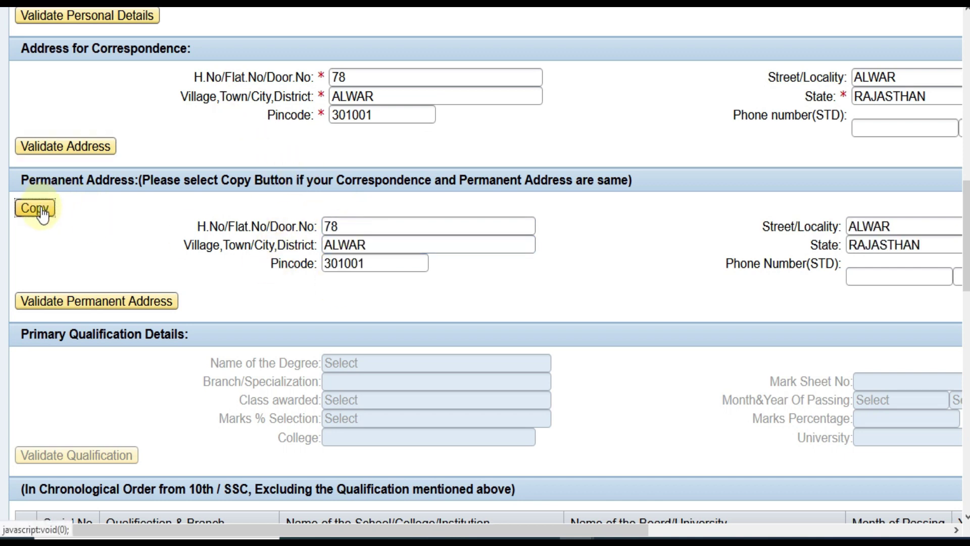
left_click(136, 304)
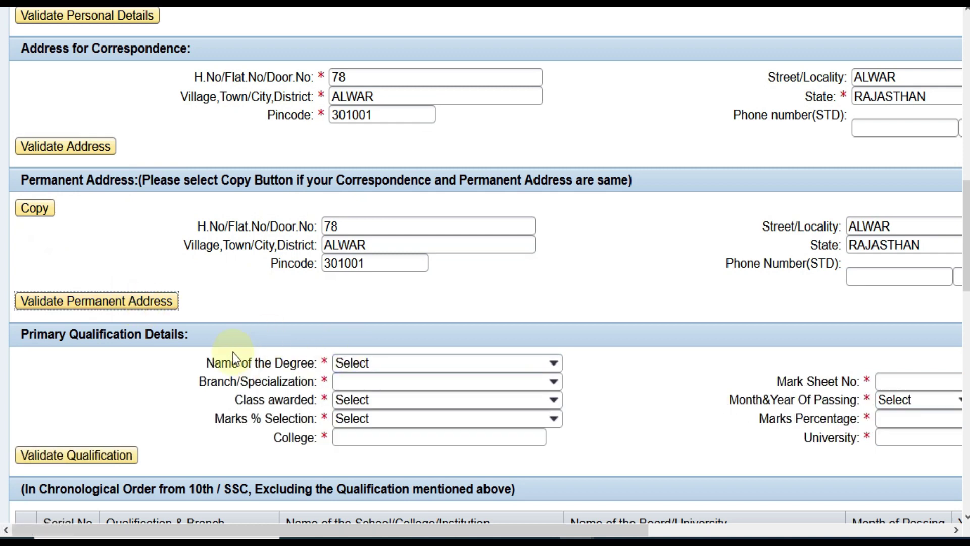
Set the primary qualification degree to DIPLOMA with branch DEEE
scroll(222, 356, "down", 3)
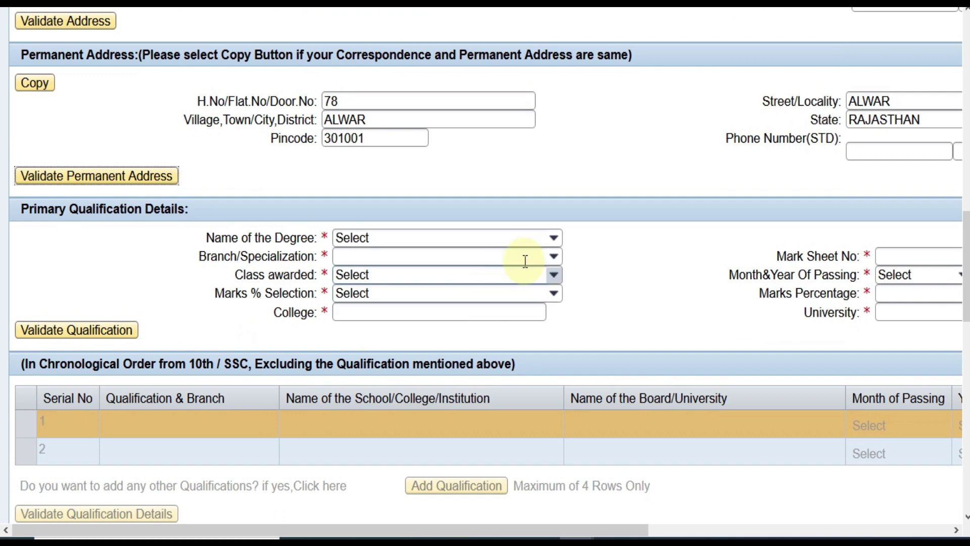
left_click(554, 240)
key("Down")
key("Down")
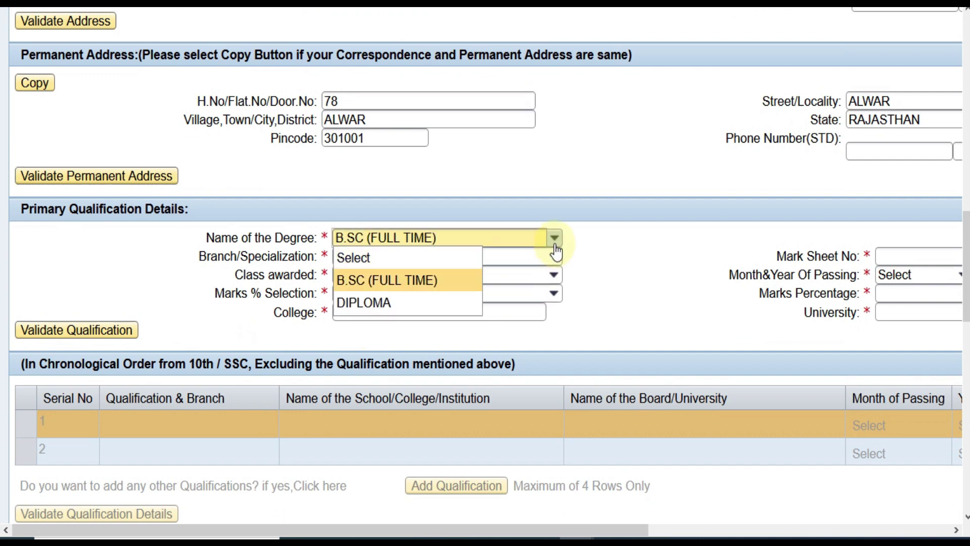
key("Return")
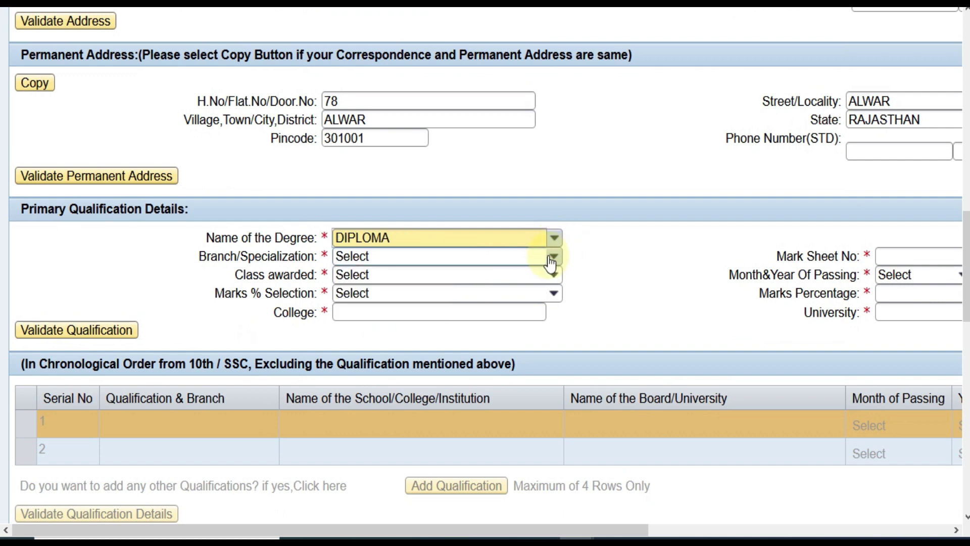
left_click(552, 258)
key("Down")
key("Down")
key("Down")
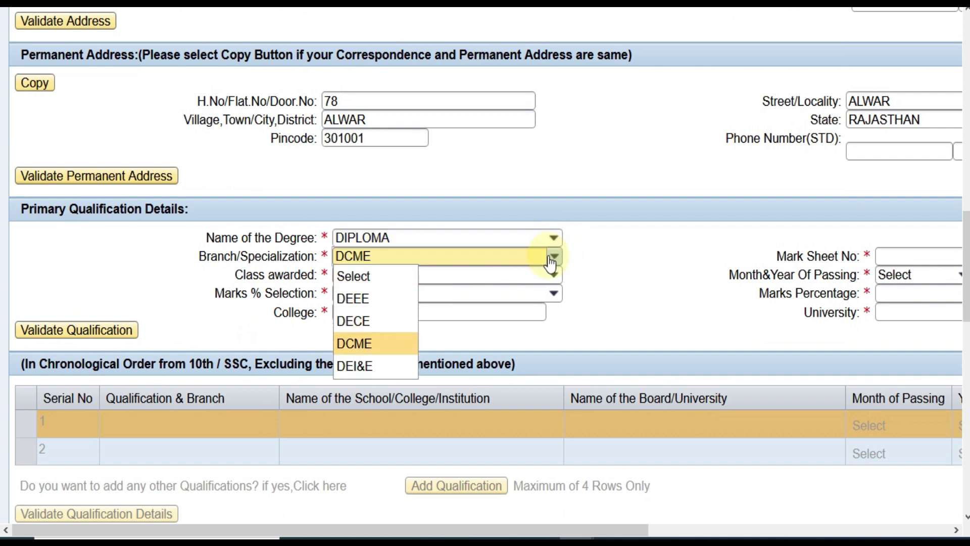
key("Down")
key("Up")
key("Up")
key("Up")
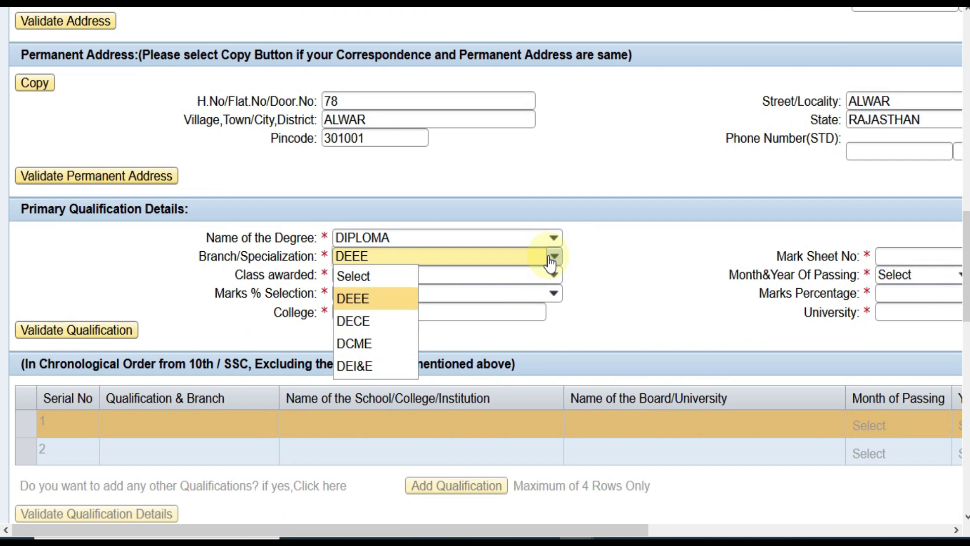
key("Return")
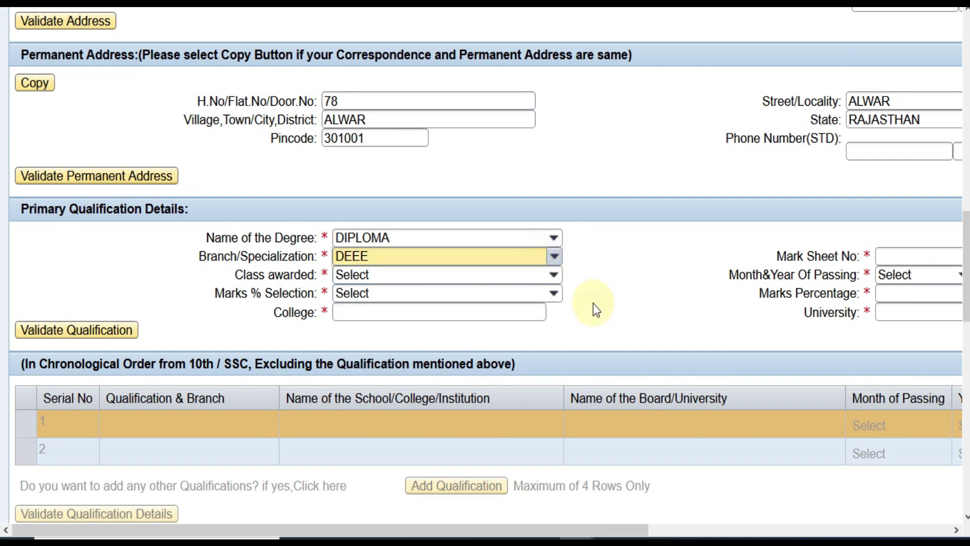
Set class awarded to 1st or Equivalent
left_click(554, 275)
key("Down")
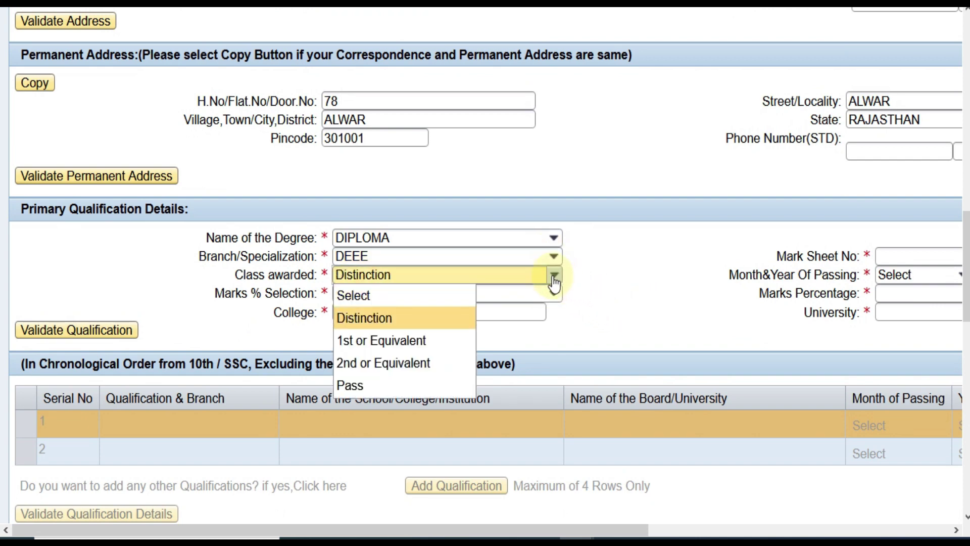
key("Down")
key("Return")
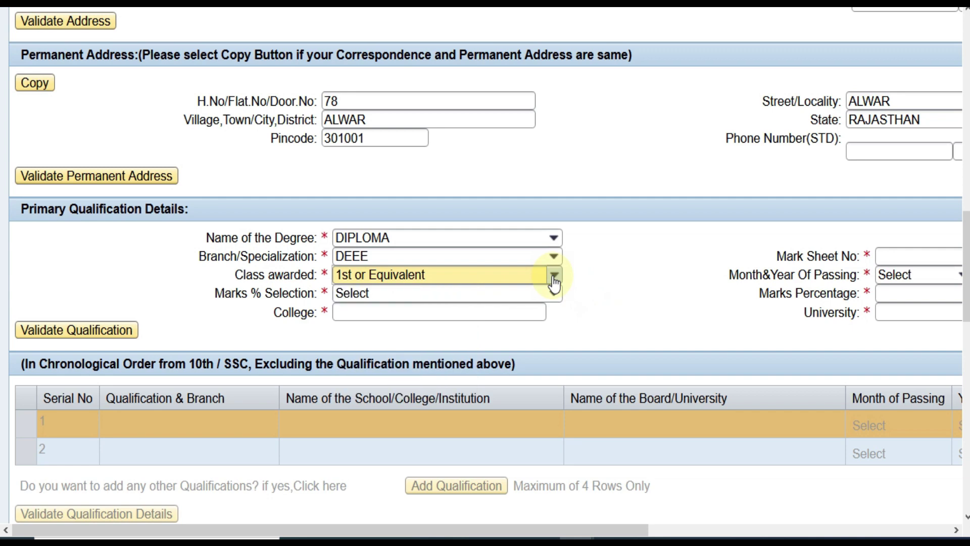
left_click_drag(449, 530, 614, 528)
Enter the mark sheet number and passing date JUN 2017
left_click(697, 255)
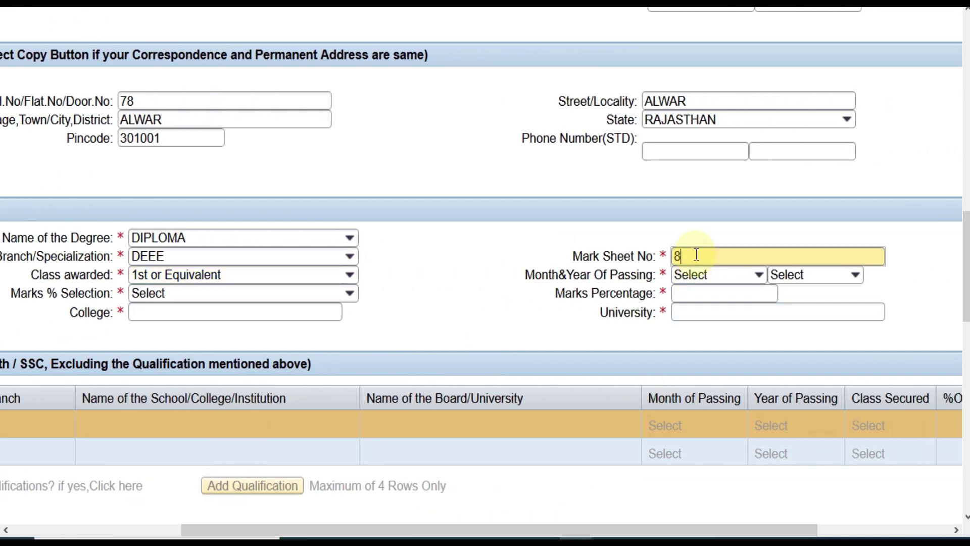
left_click(493, 272)
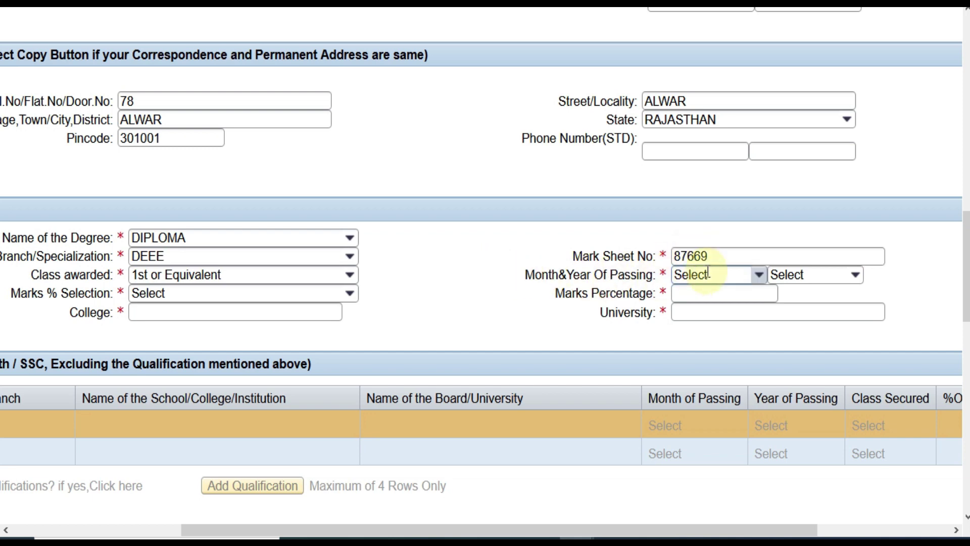
left_click(754, 278)
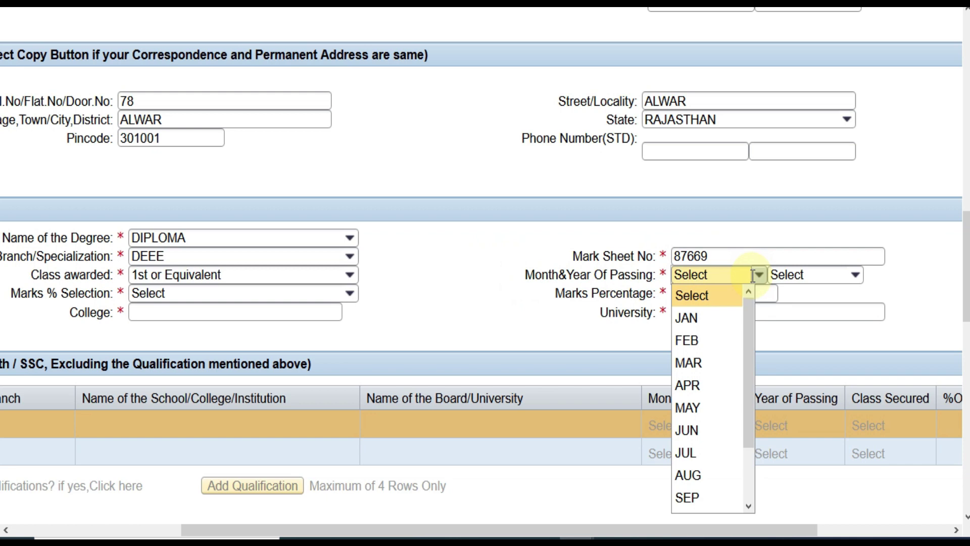
left_click(704, 415)
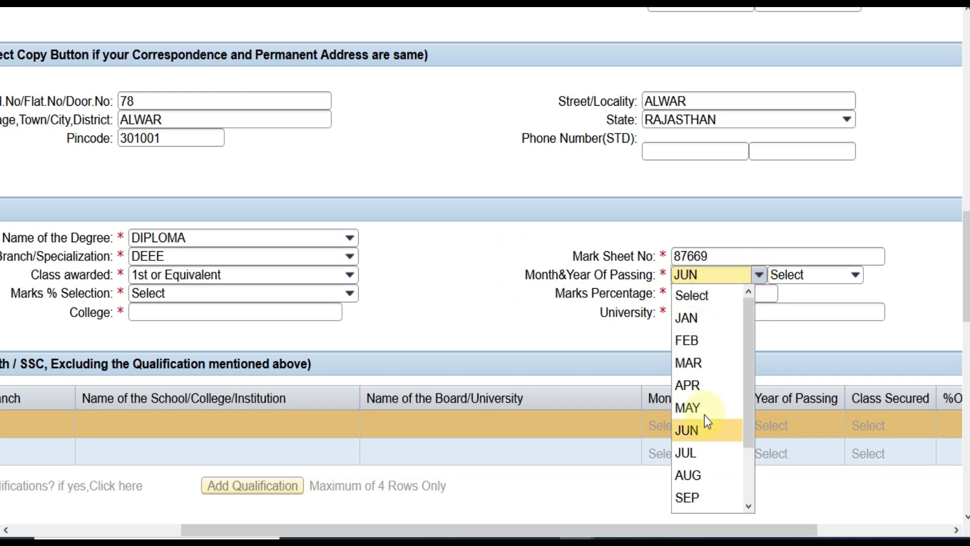
left_click(804, 275)
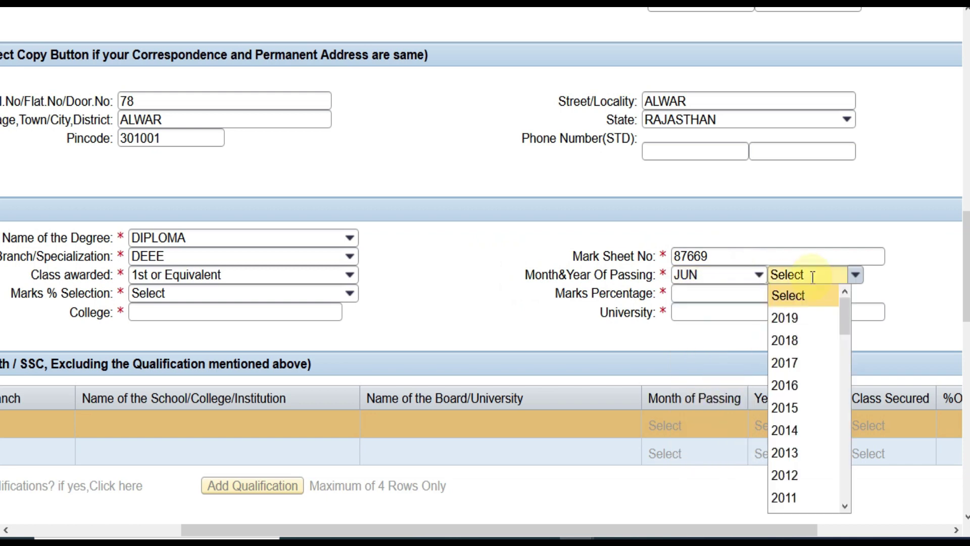
key("Down")
key("Down")
key("Return")
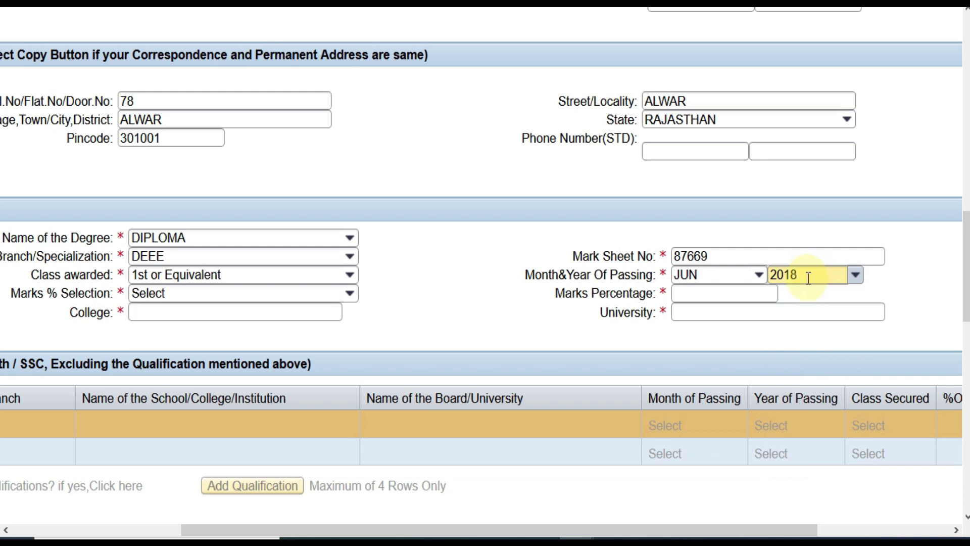
left_click(843, 274)
key("Down")
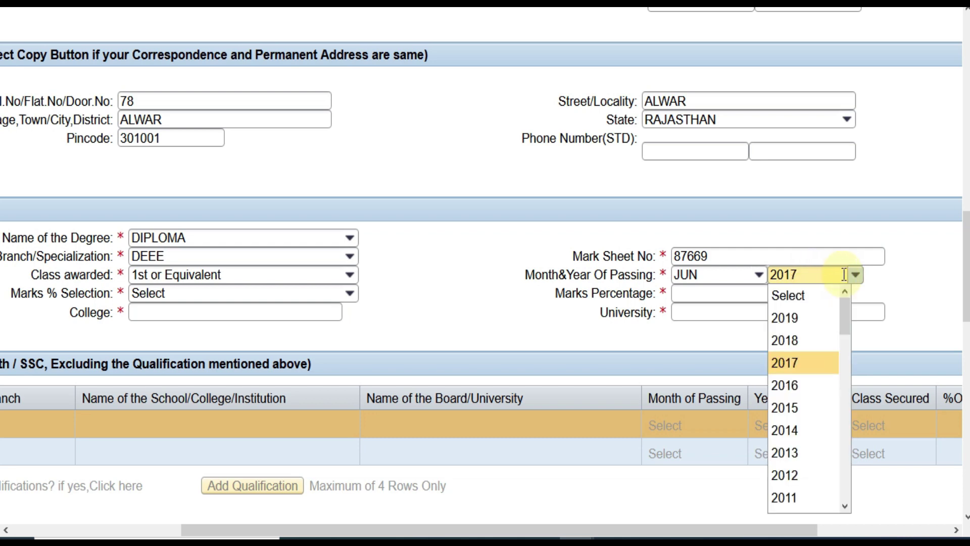
key("Return")
Choose Secured Marks/Maximum Marks and enter 700 out of 1000
left_click(296, 294)
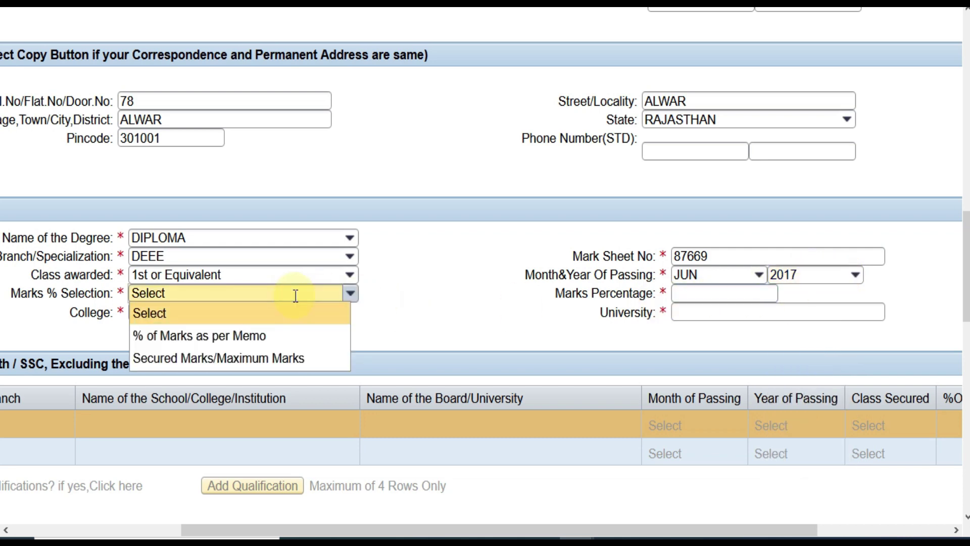
key("Down")
key("Return")
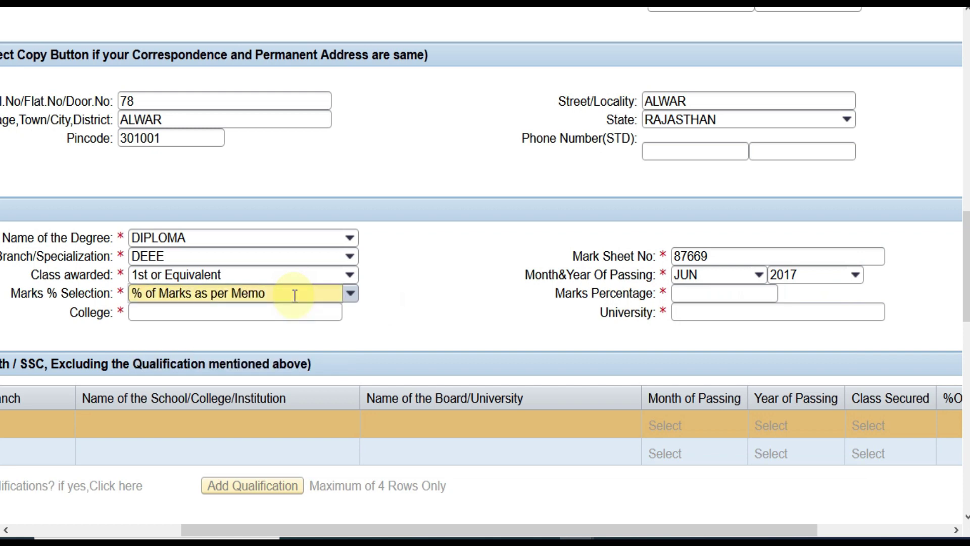
left_click(326, 291)
key("Down")
key("Return")
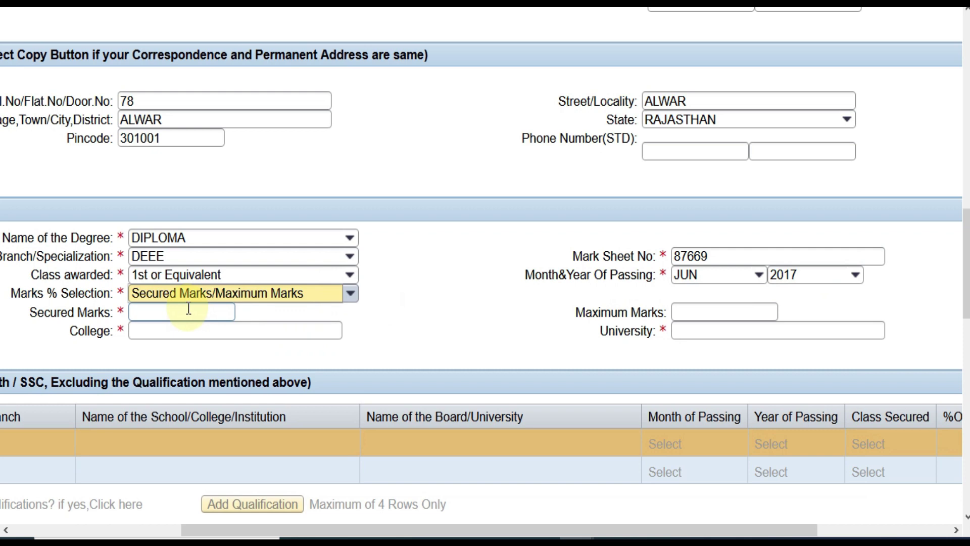
left_click(190, 310)
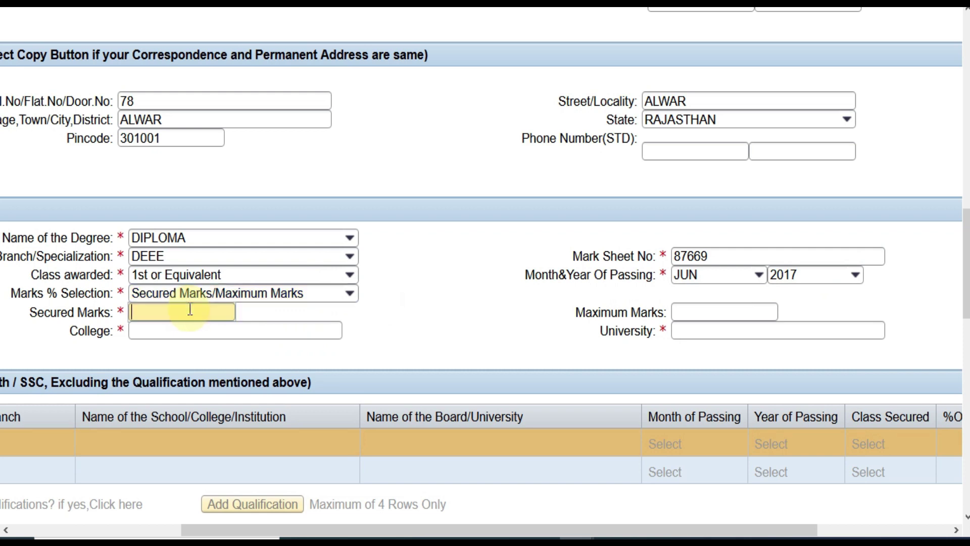
type("700")
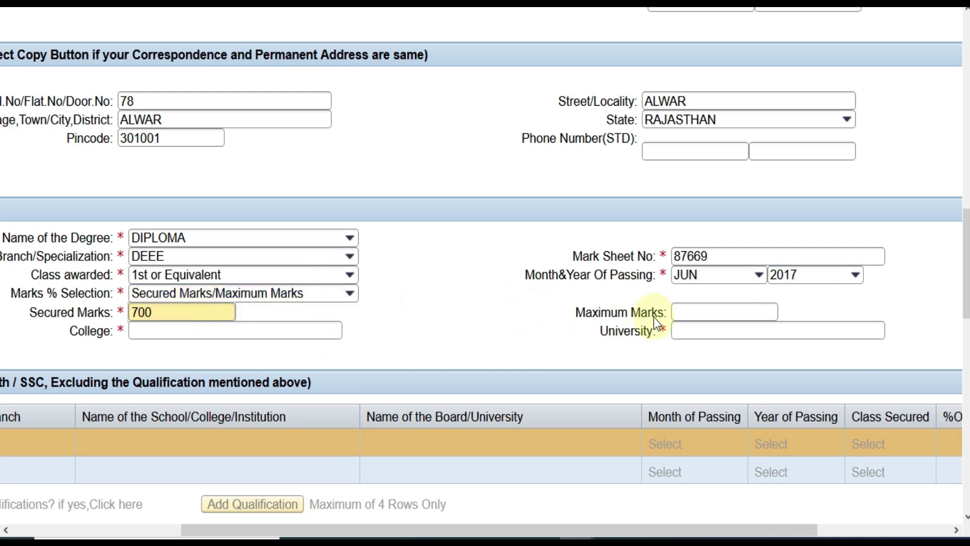
key("Tab")
type("1000")
key("Tab")
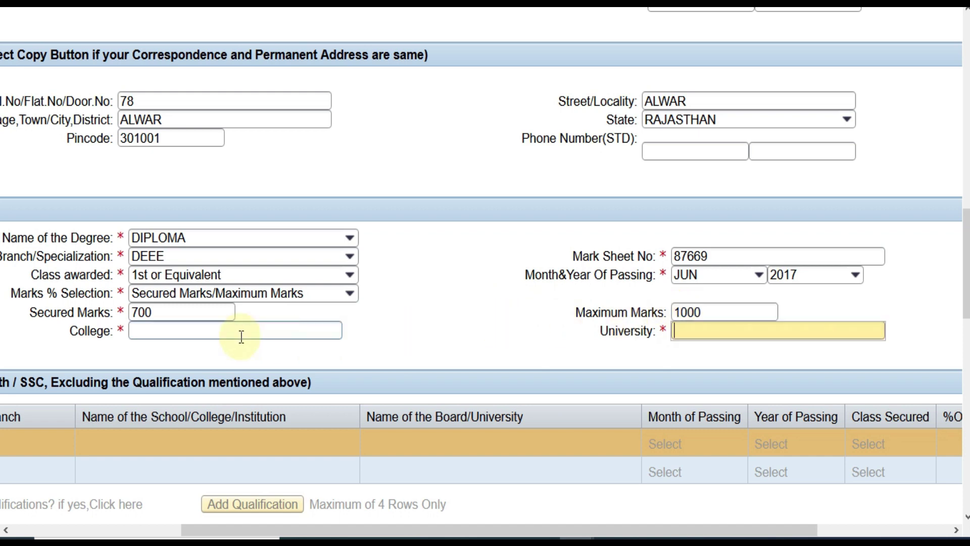
Enter college IET and university BTER
left_click(207, 337)
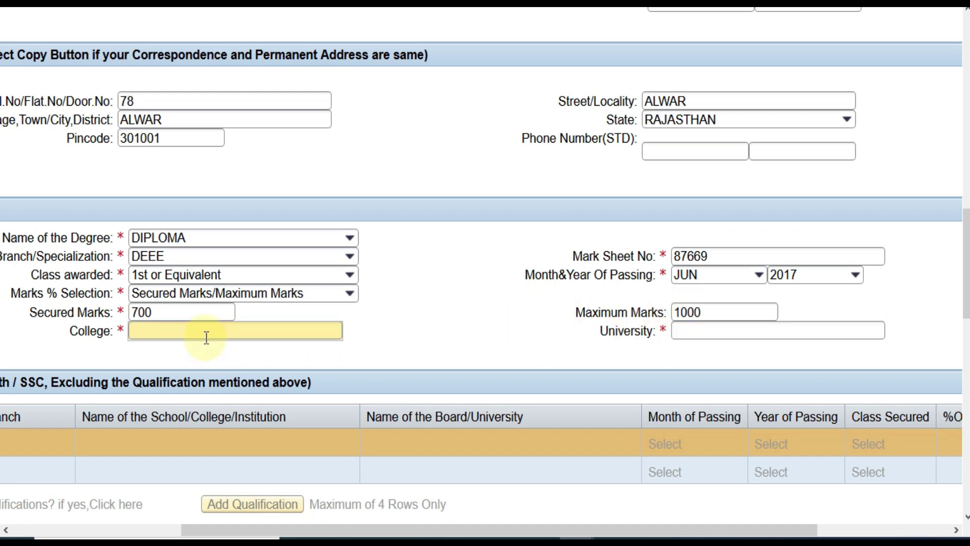
type("IET")
left_click(684, 329)
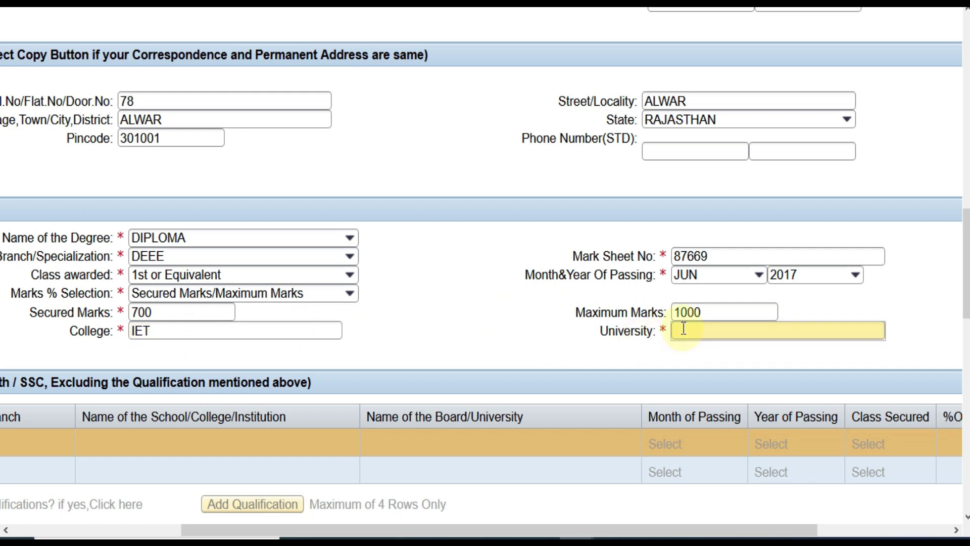
type("BTER")
scroll(793, 369, "down", 4)
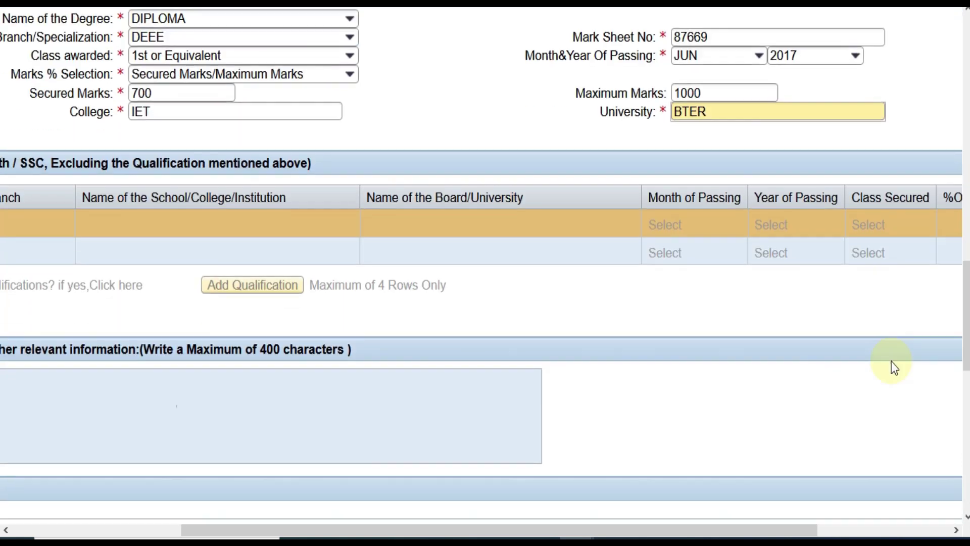
left_click_drag(372, 529, 205, 511)
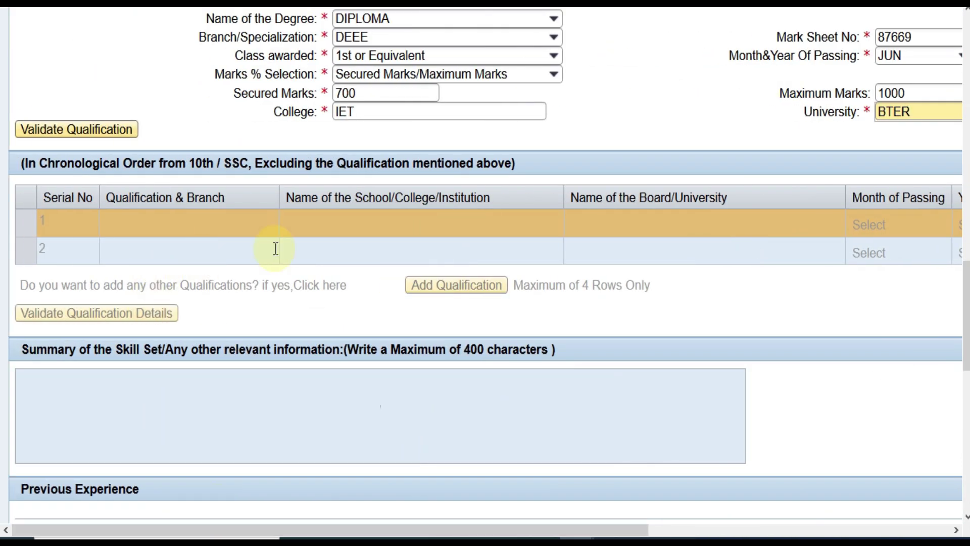
Revalidate the diploma with class Distinction and enter 10TH in the first earlier-qualification row
left_click(107, 137)
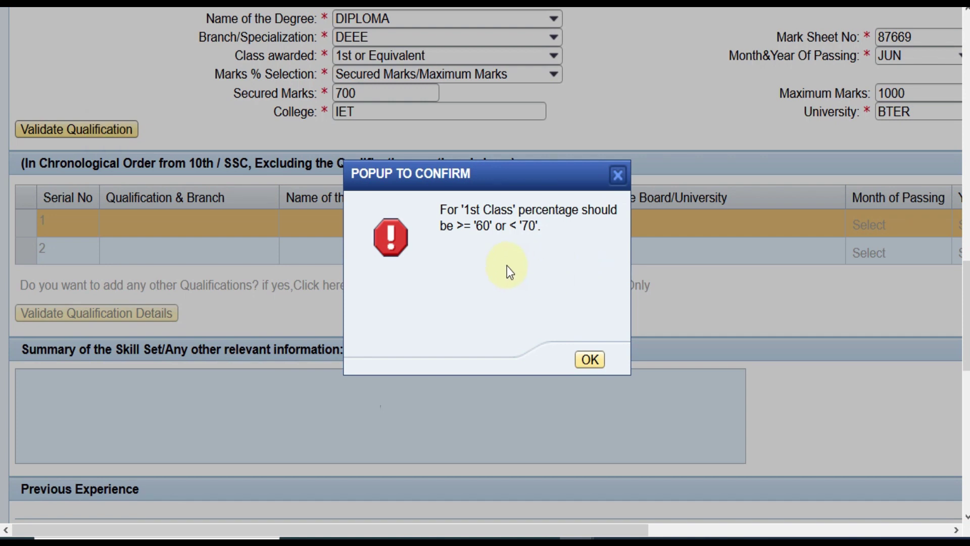
left_click(590, 360)
left_click(555, 59)
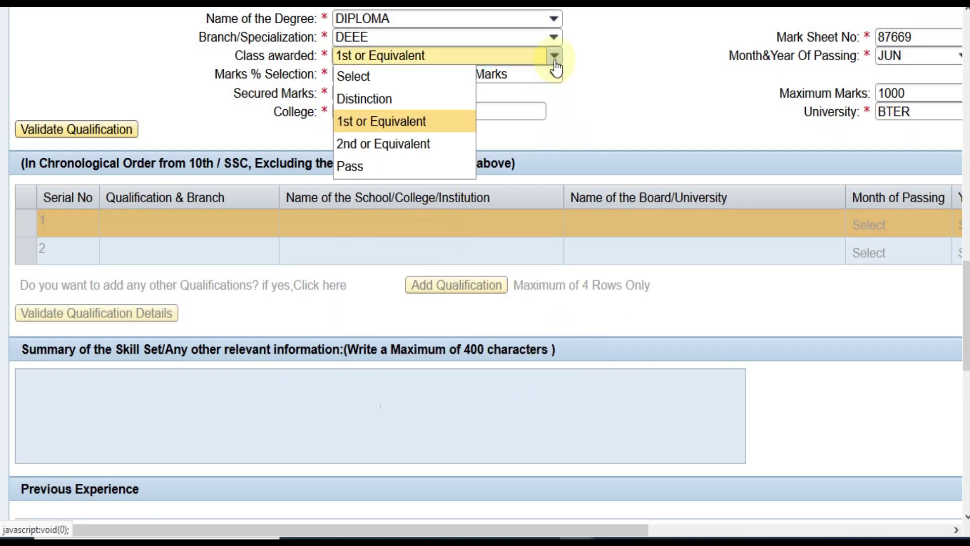
key("Up")
key("Return")
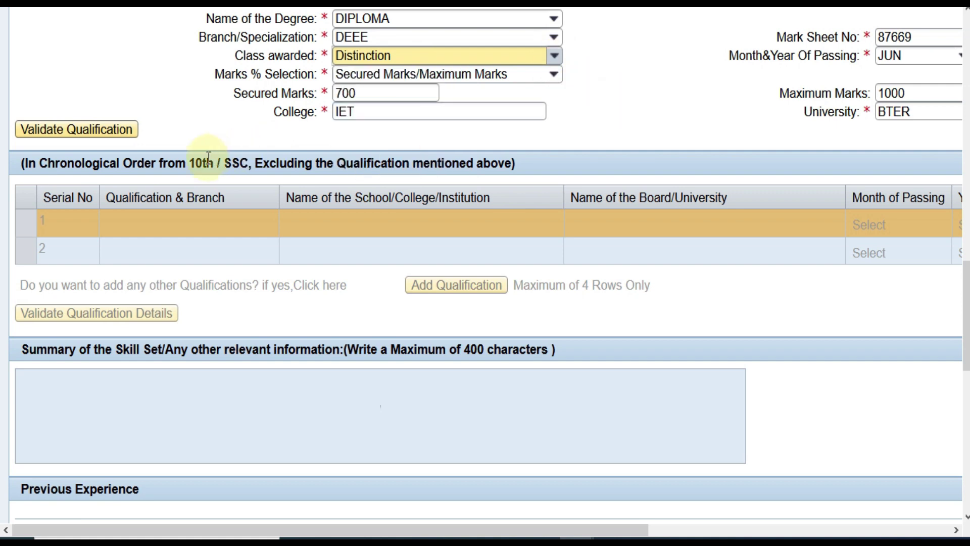
left_click(110, 132)
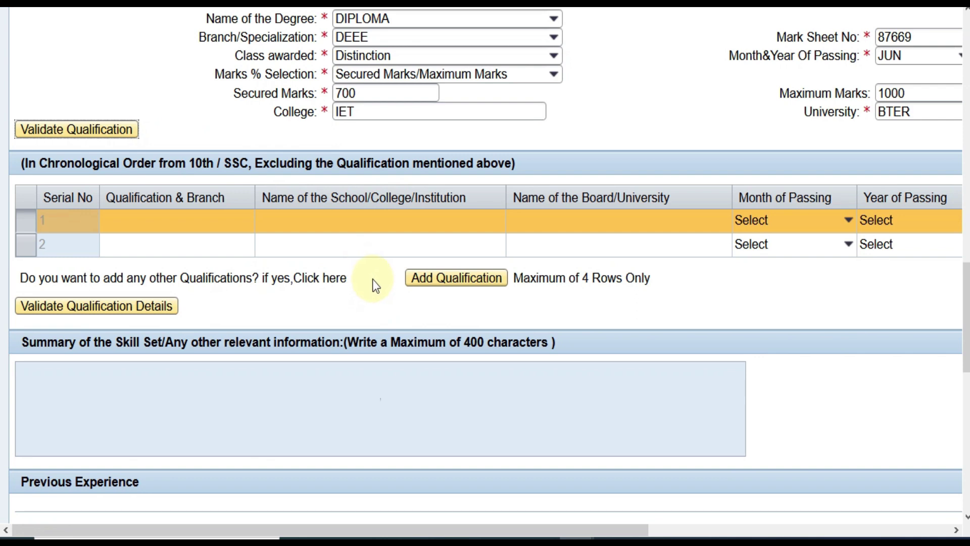
left_click(133, 217)
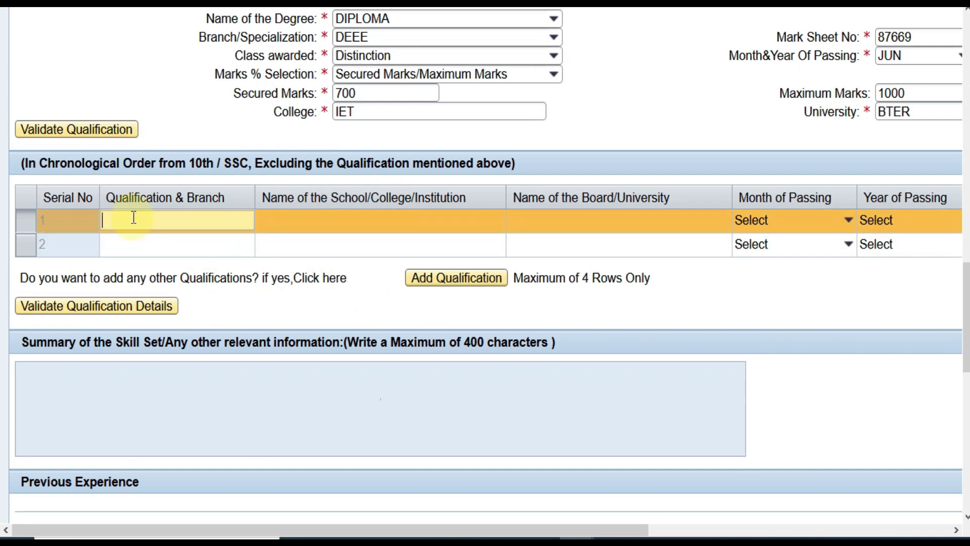
type("10TH")
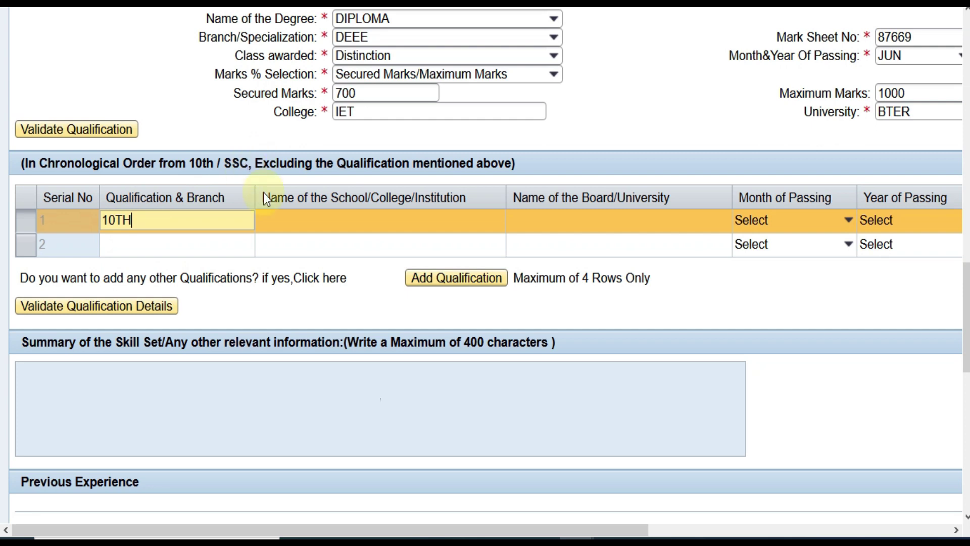
Enter RPS SCHOOL as the school and BSER as the board in the first qualification row
left_click(296, 221)
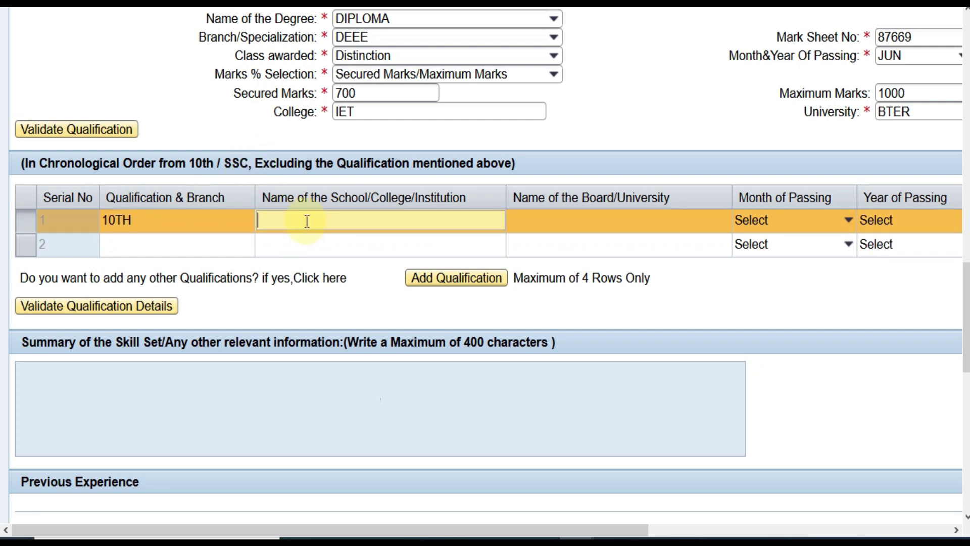
type("RPS SCHOOL")
key("Tab")
type("B")
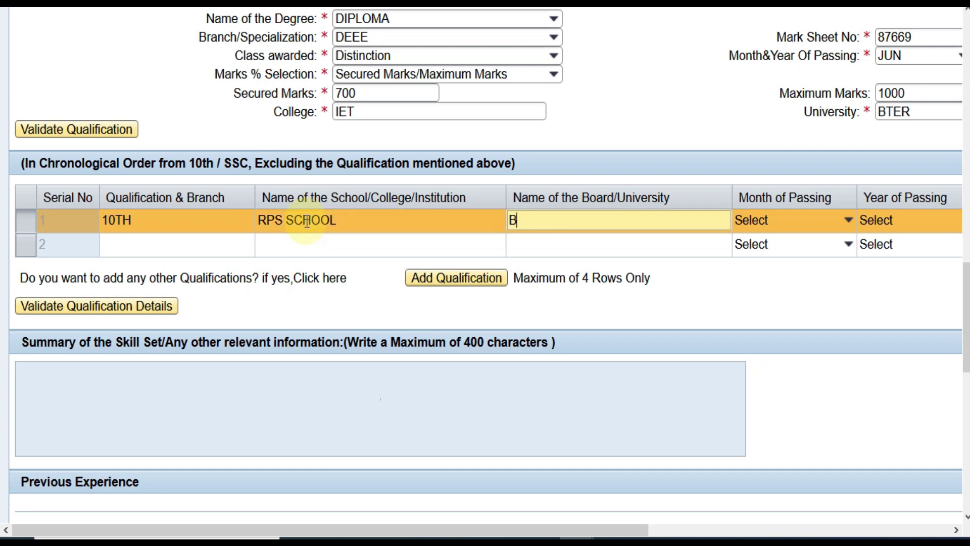
type("SER")
Set the first row's month and year of passing to MAY 2012
left_click(789, 220)
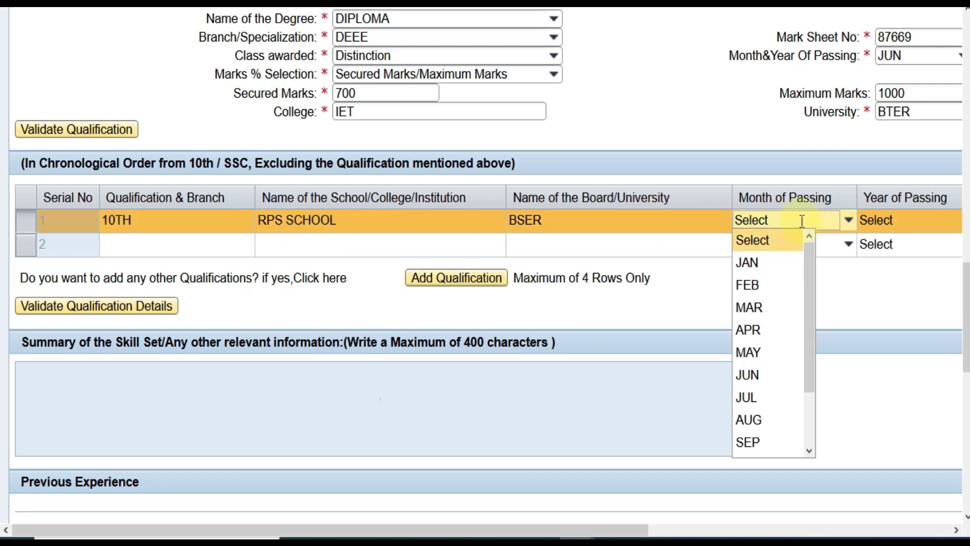
left_click(766, 354)
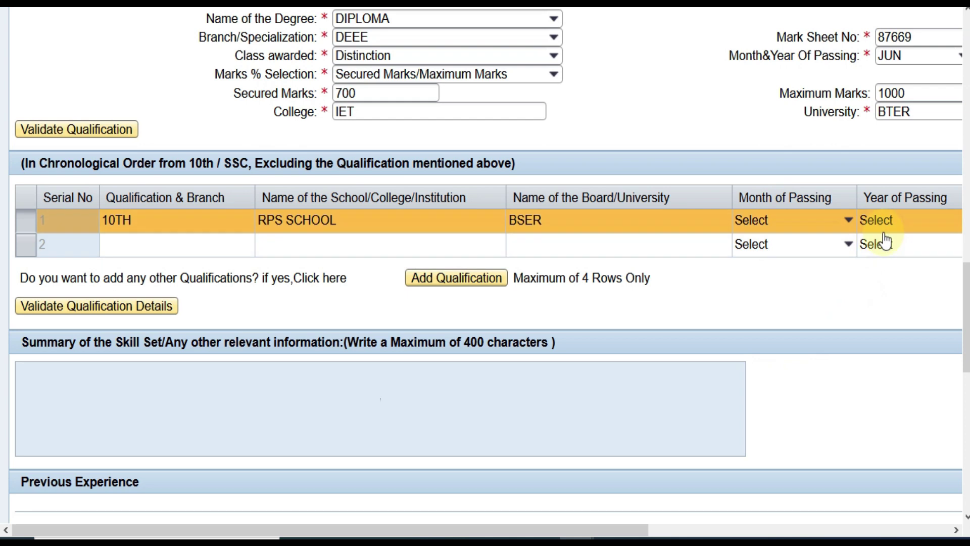
left_click(833, 224)
key("Down")
key("Down")
key("Down")
key("Down")
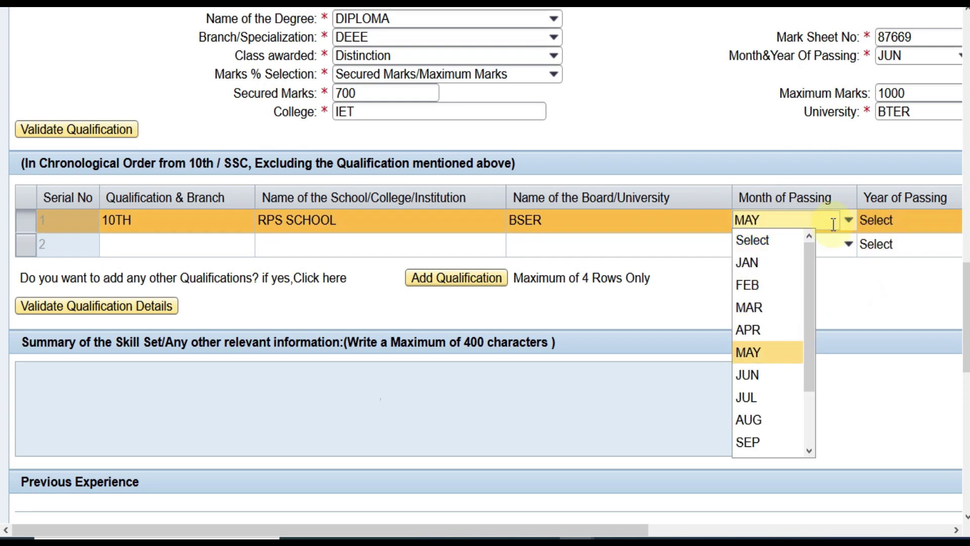
key("Return")
left_click(926, 222)
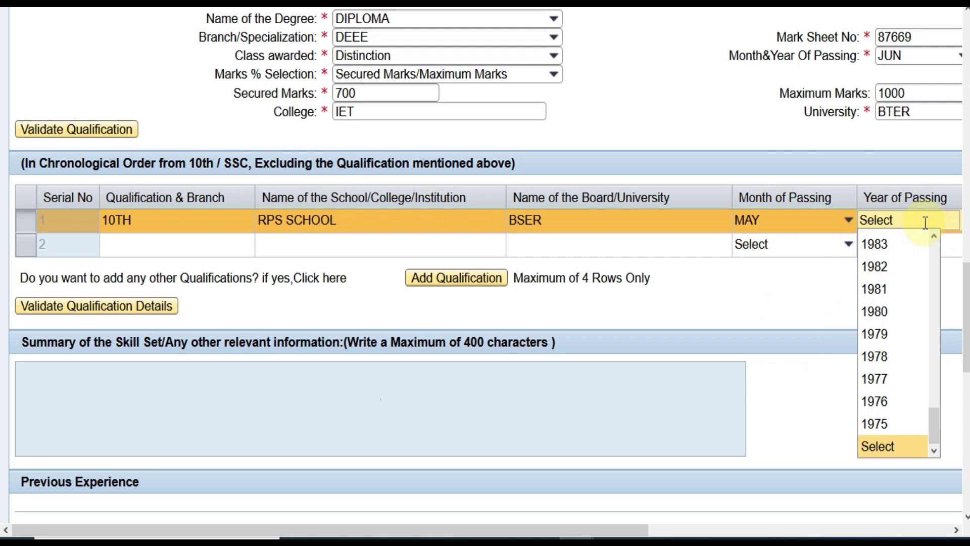
type("2012")
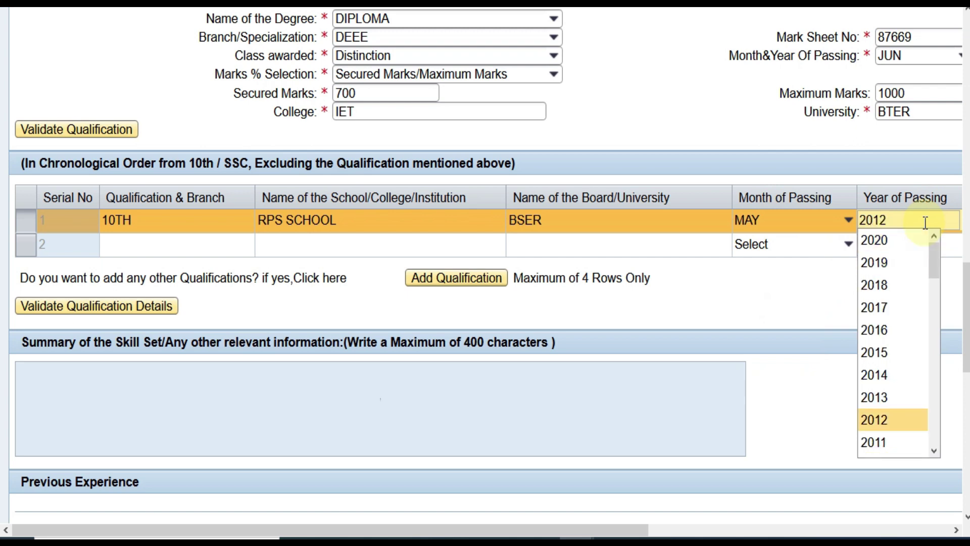
key("Tab")
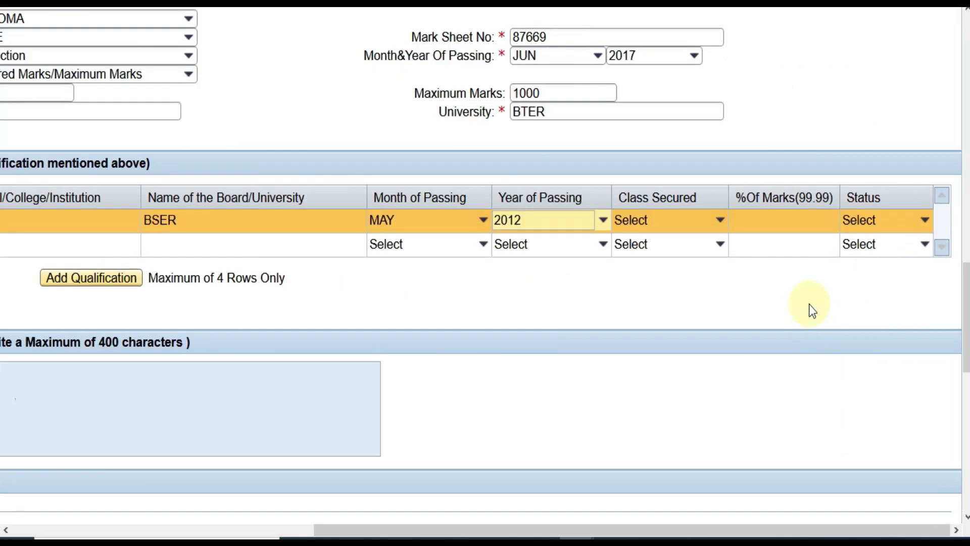
Set the first row's class to Distinction, percentage to 80.00 and status to Completed
left_click(673, 219)
key("Down")
key("Return")
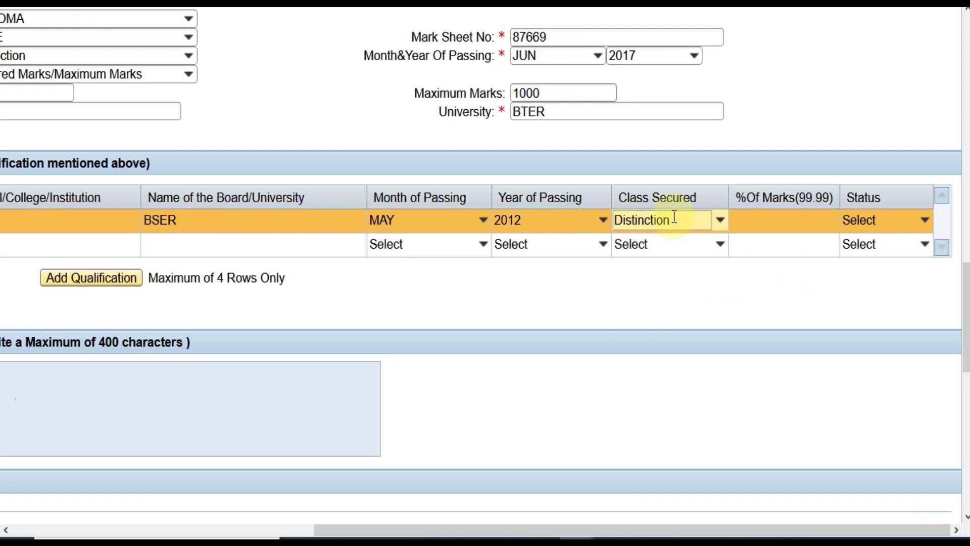
left_click(801, 219)
type("80.00")
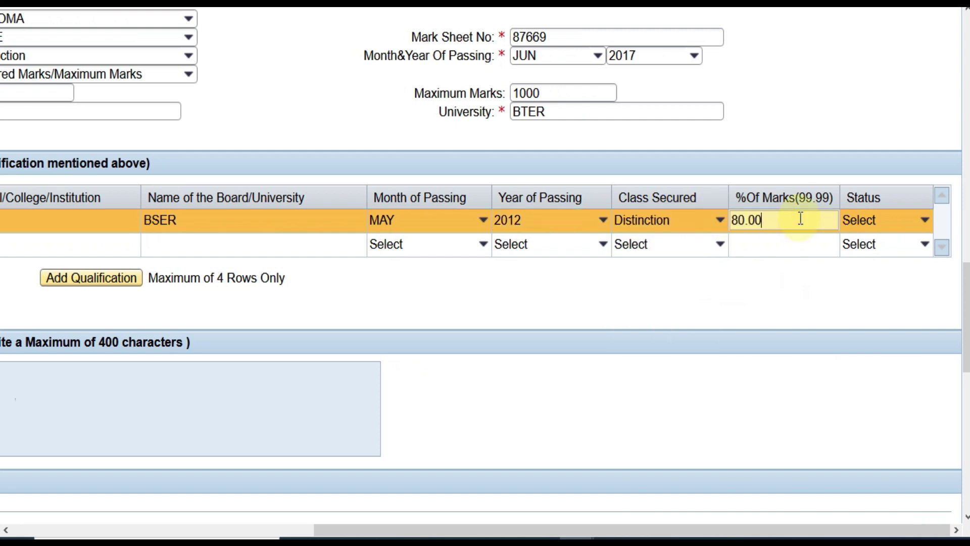
left_click(884, 221)
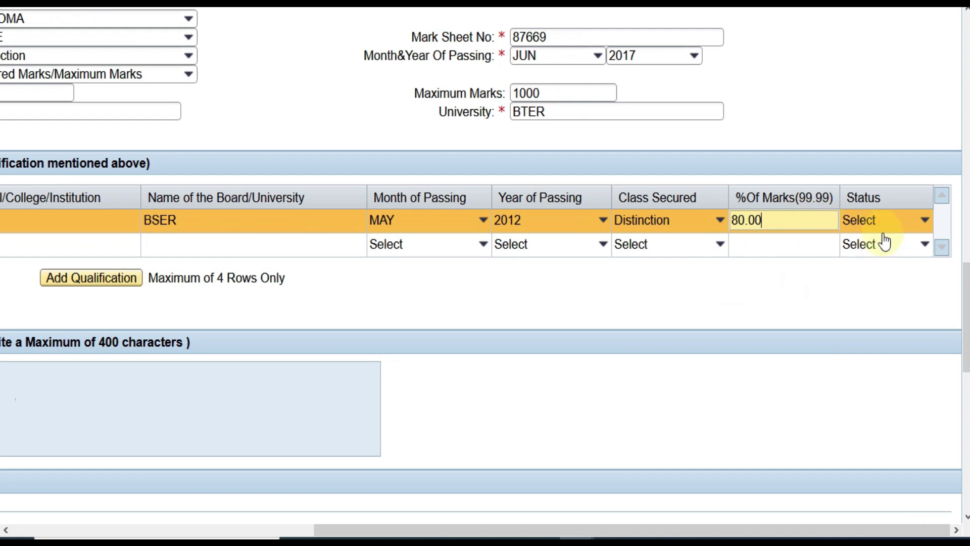
key("Down")
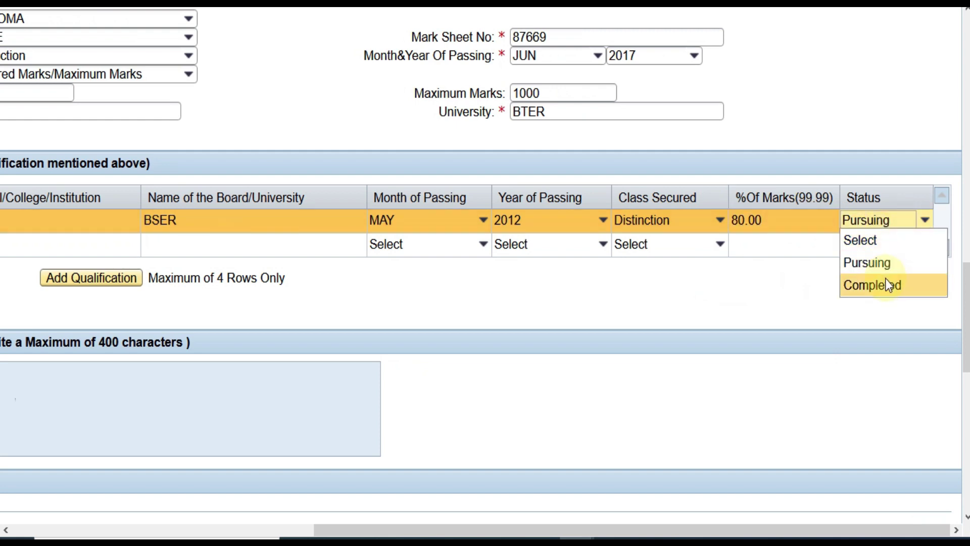
left_click(885, 279)
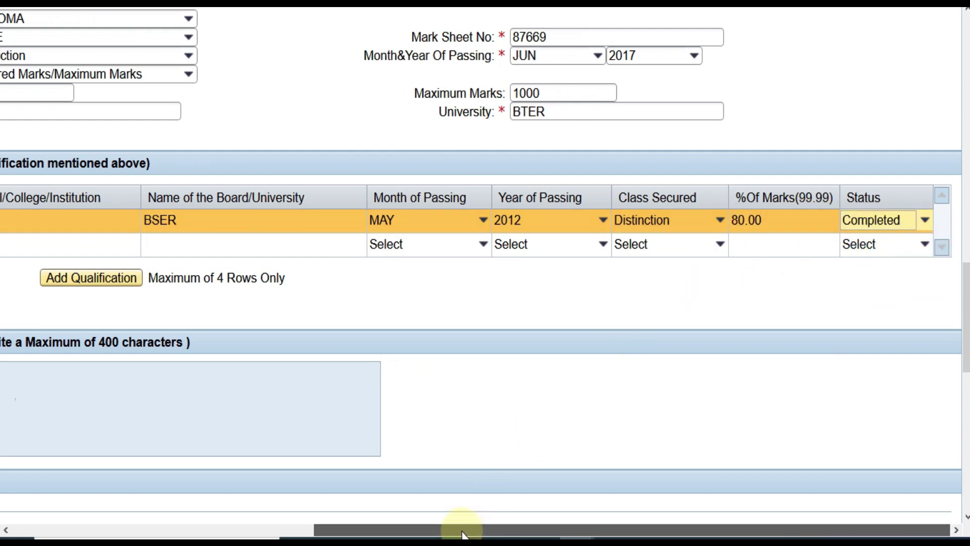
left_click_drag(461, 528, 217, 523)
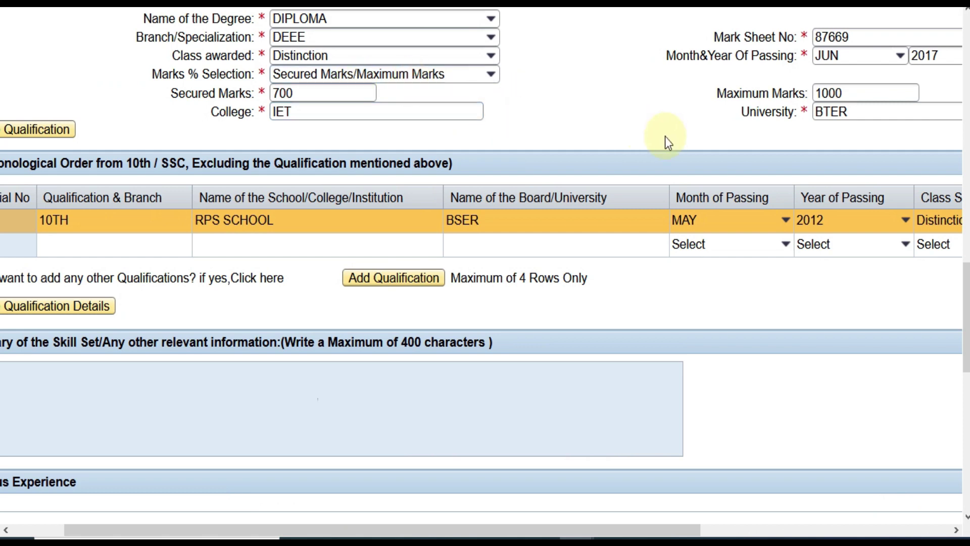
left_click_drag(386, 528, 265, 514)
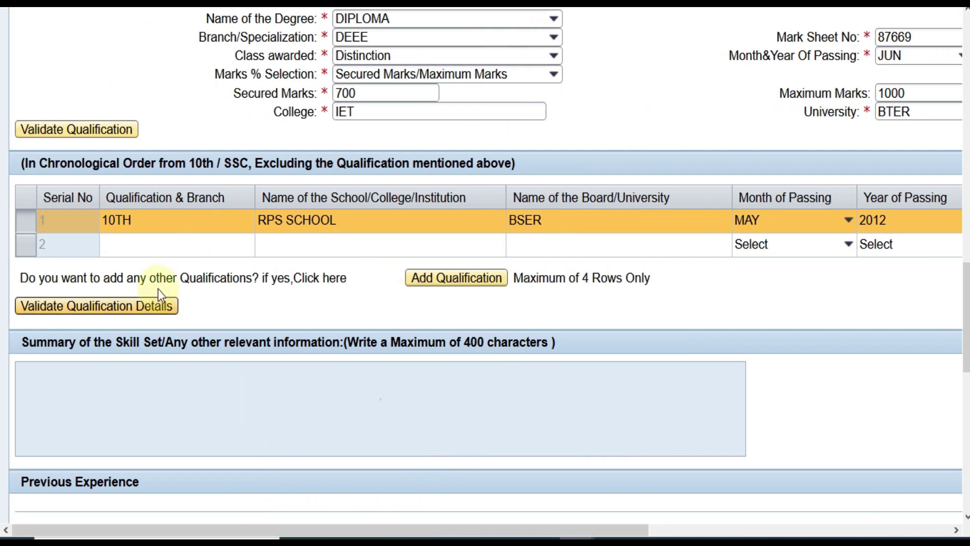
left_click(145, 244)
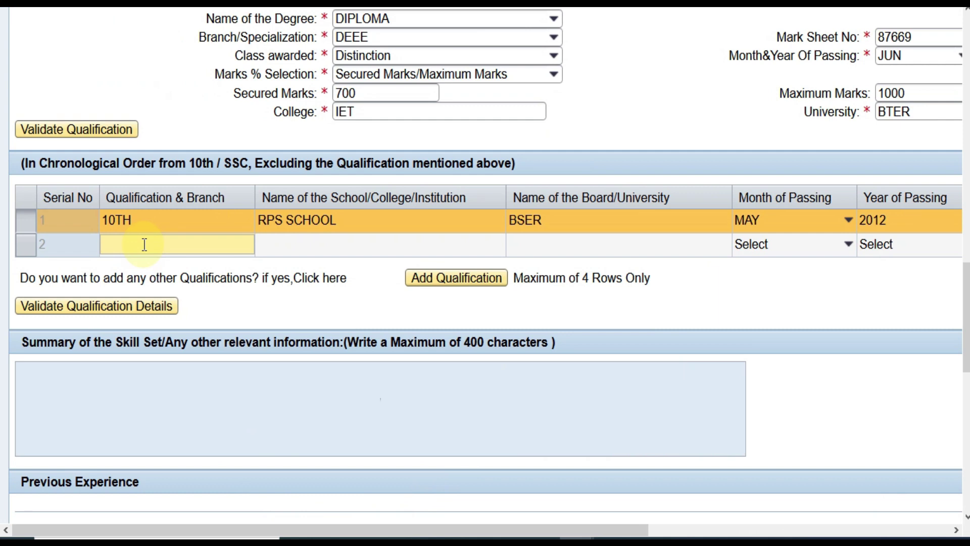
Fill row 2 with 12TH, RPS SCHOOL and board BSER, then validate the qualification rows
type("12TH")
left_click(281, 249)
type("RPS")
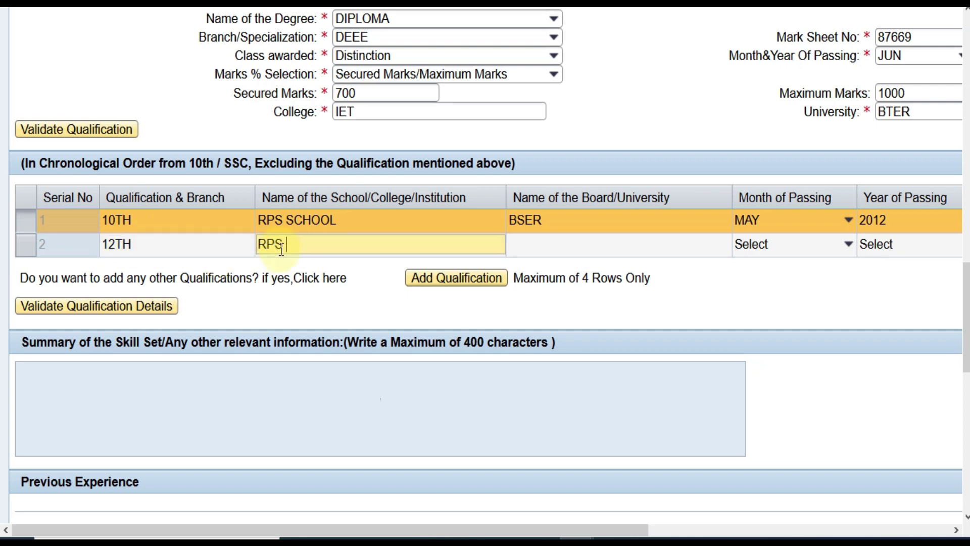
type(" SCHOOL")
key("Tab")
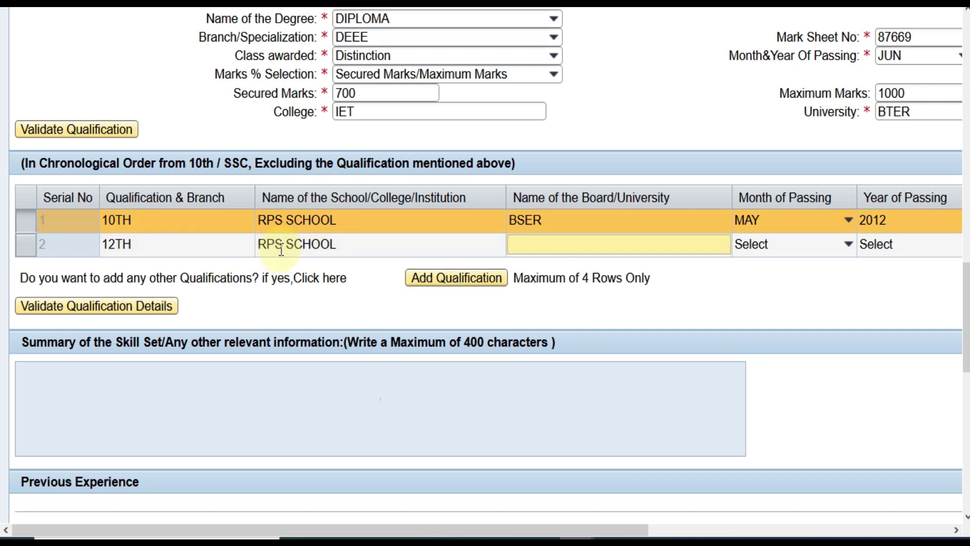
type("BSER")
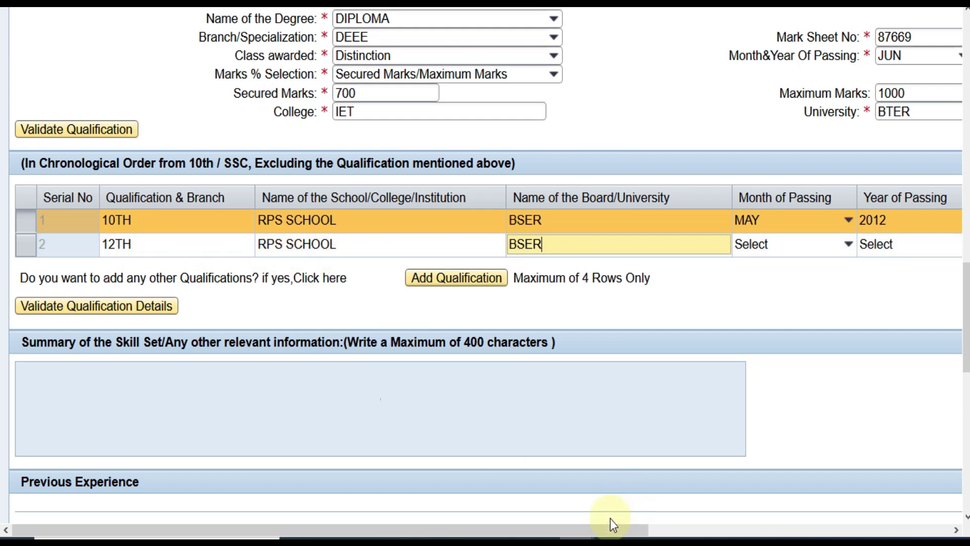
left_click_drag(613, 524, 942, 516)
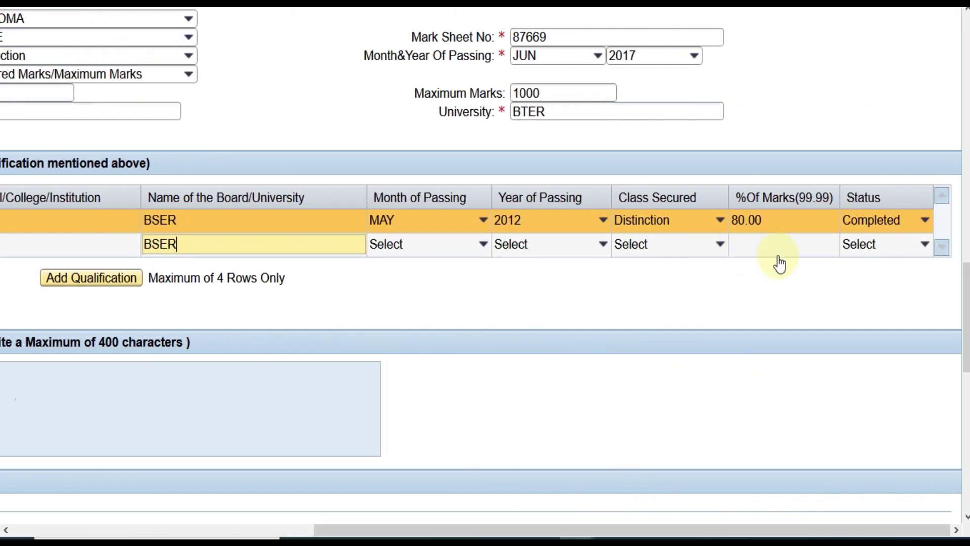
left_click_drag(386, 523, 76, 525)
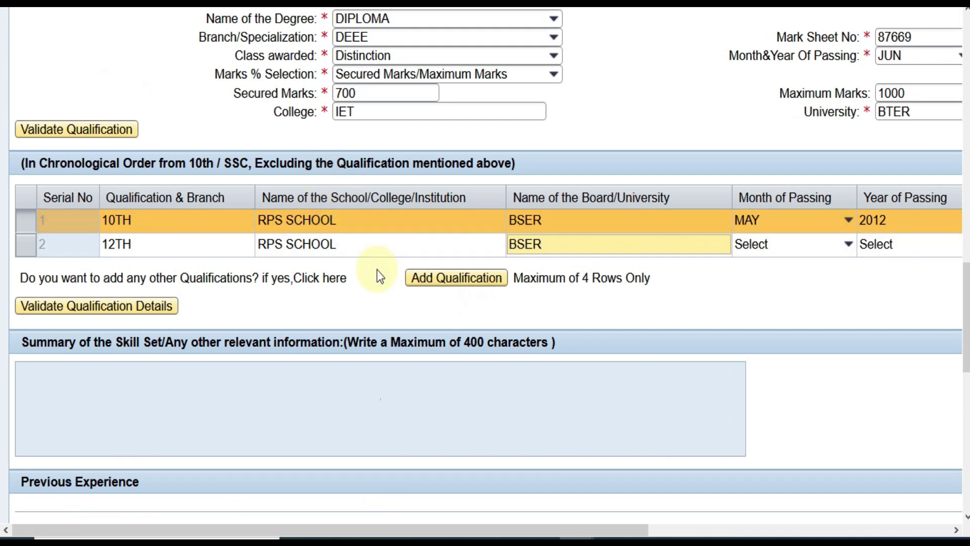
left_click(112, 309)
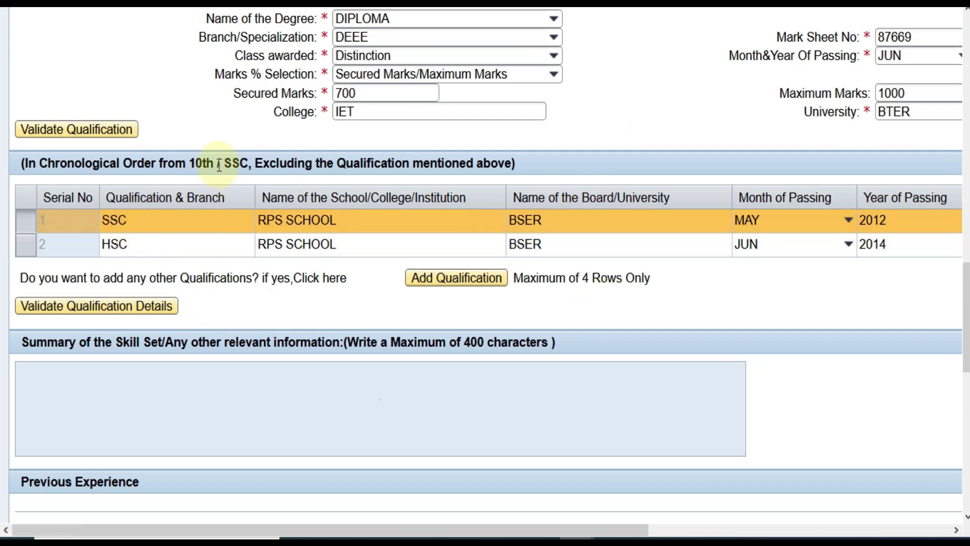
Change the second row's qualification to HSC SCINECE and revalidate the qualification details
left_click(165, 244)
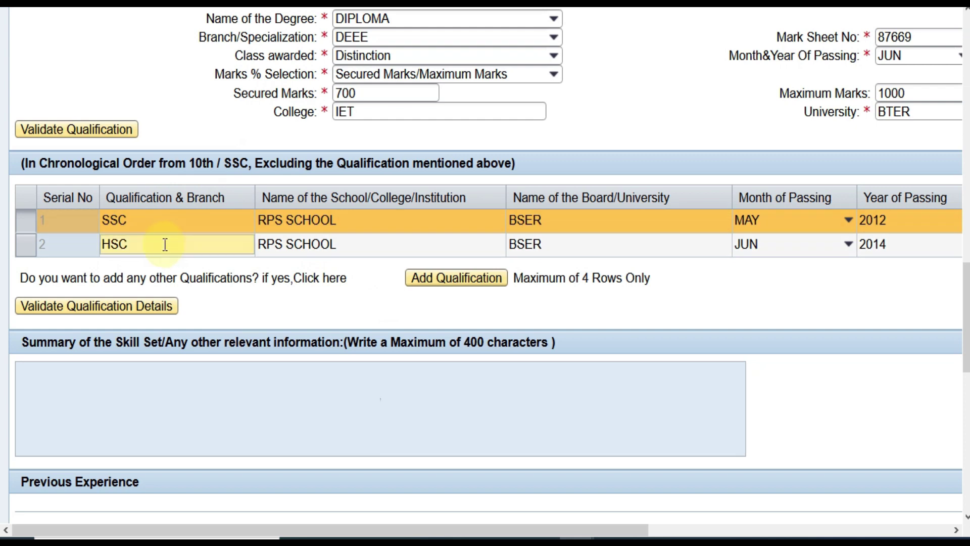
type("SCINECE")
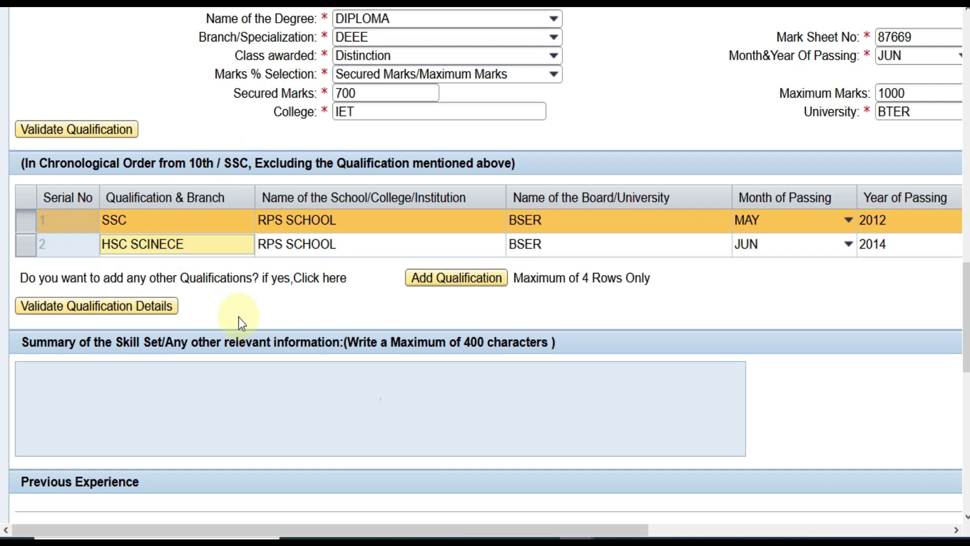
left_click(173, 309)
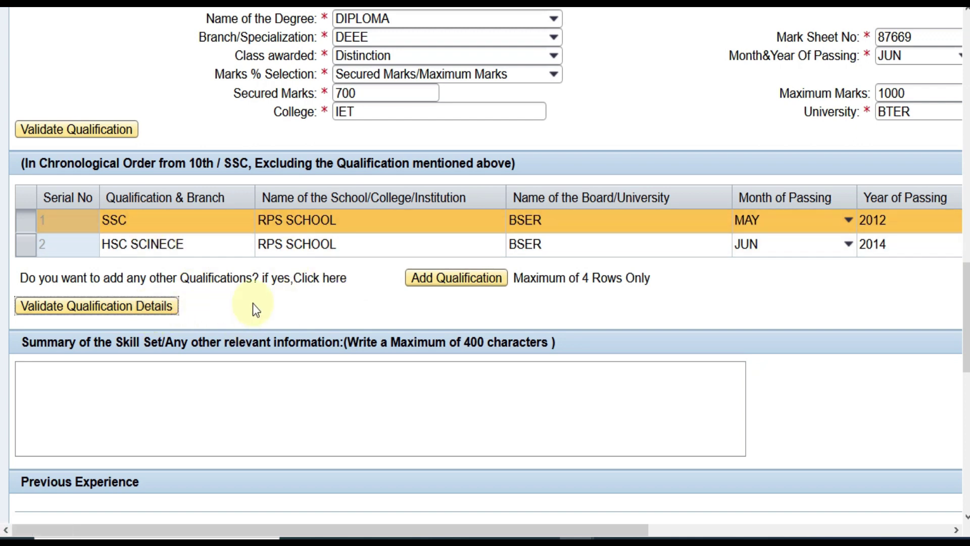
scroll(252, 303, "down", 5)
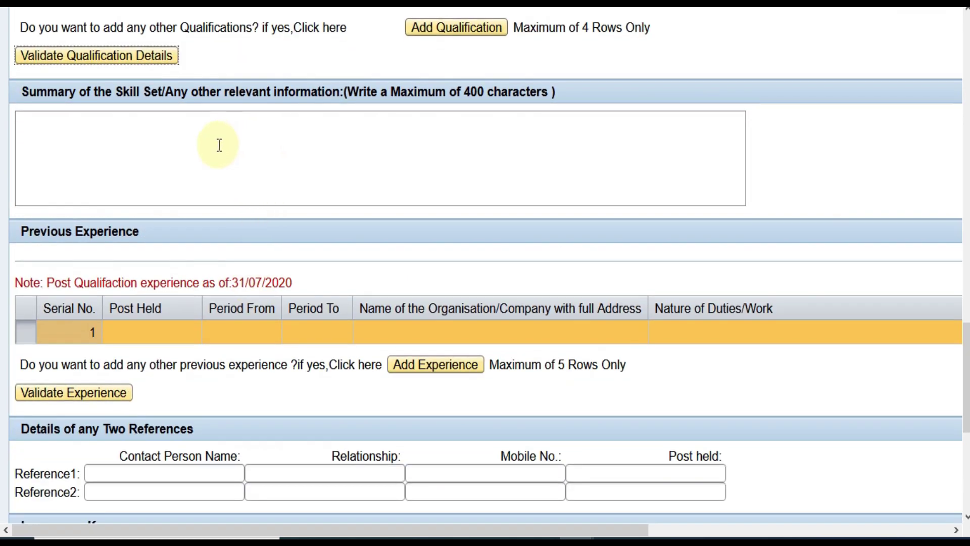
scroll(256, 192, "down", 2)
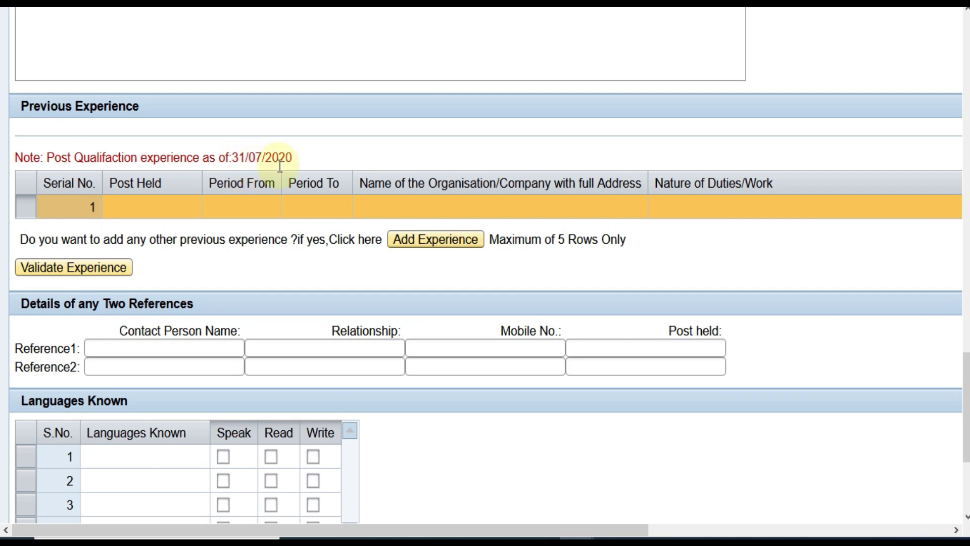
left_click(150, 211)
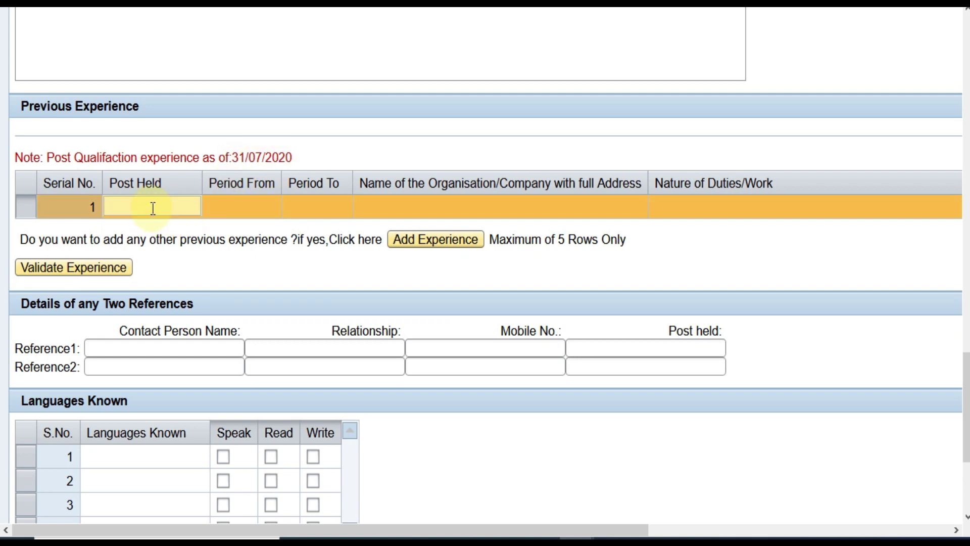
left_click(244, 206)
left_click(315, 210)
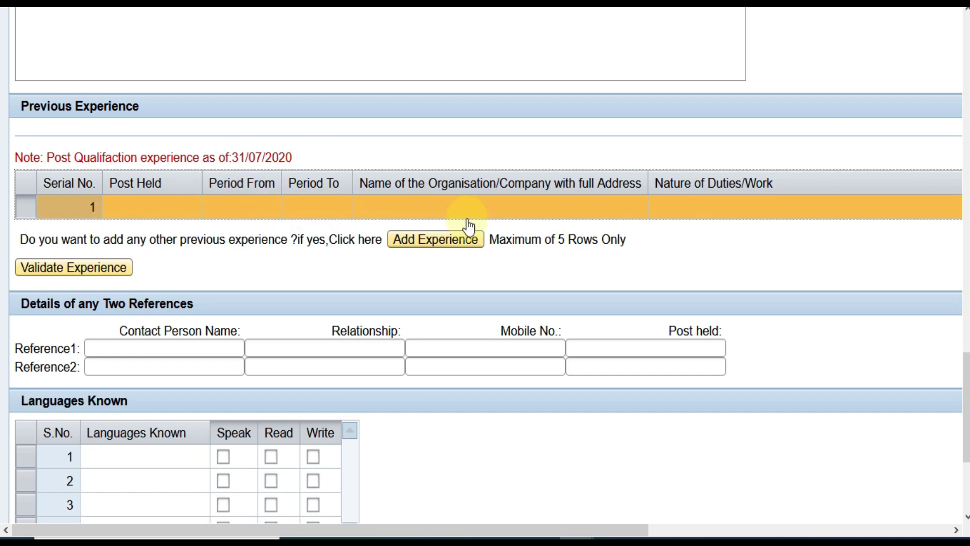
left_click(669, 203)
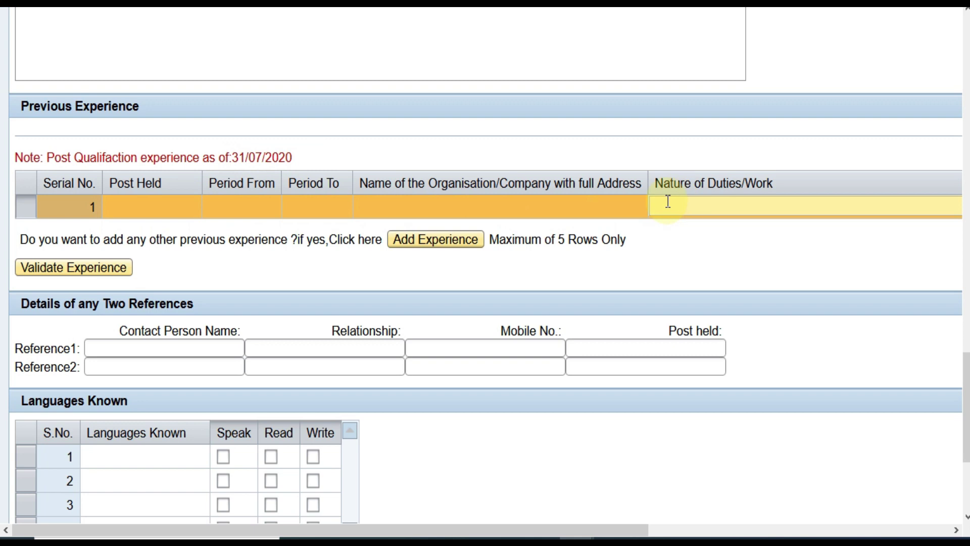
left_click(170, 202)
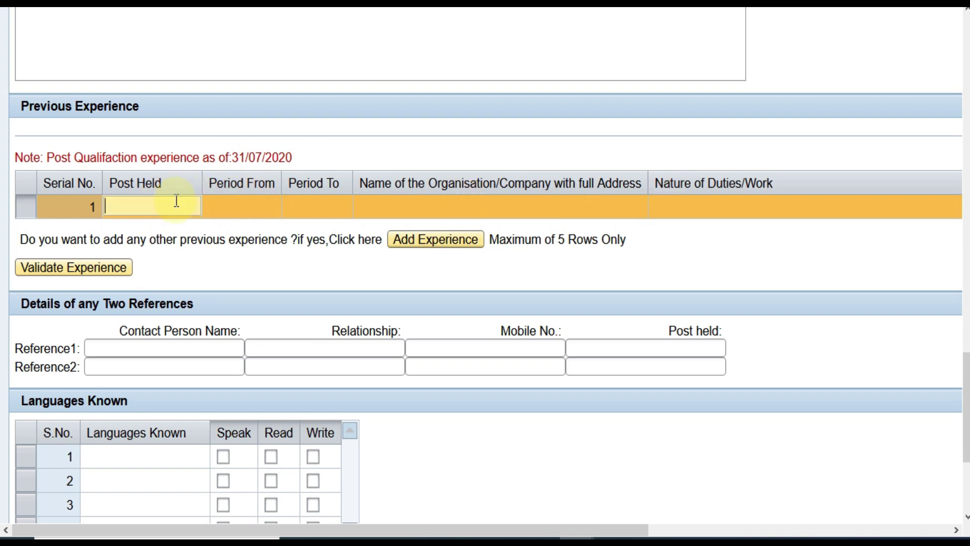
left_click(698, 208)
left_click_drag(601, 528, 918, 528)
left_click(711, 208)
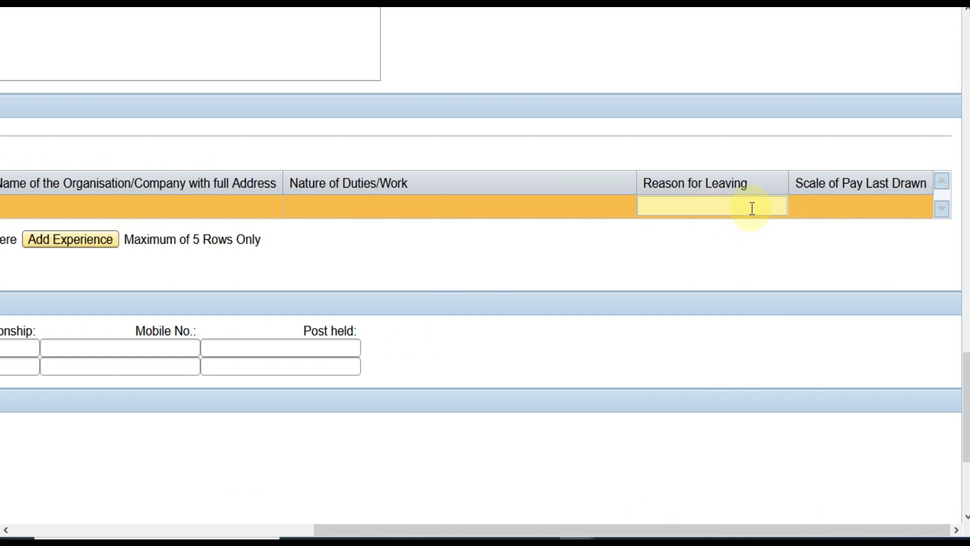
left_click(859, 208)
left_click_drag(447, 529, 67, 491)
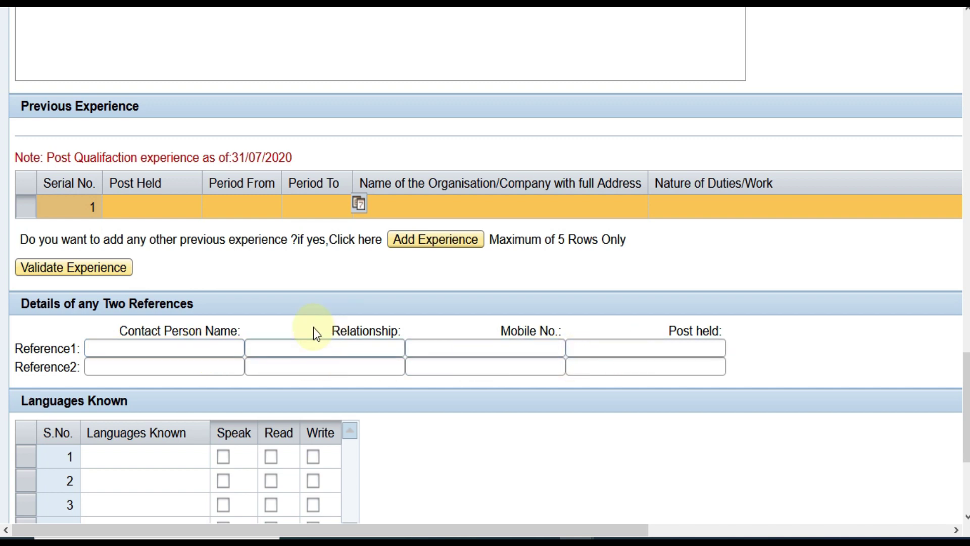
Add HINDI to Languages Known with Speak, Read and Write ticked, and validate the list
scroll(313, 330, "down", 3)
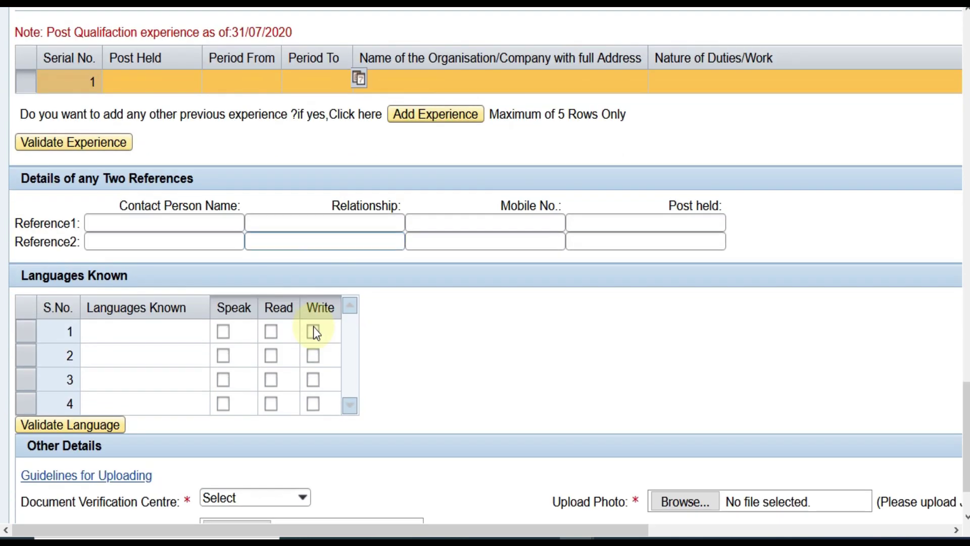
left_click(128, 333)
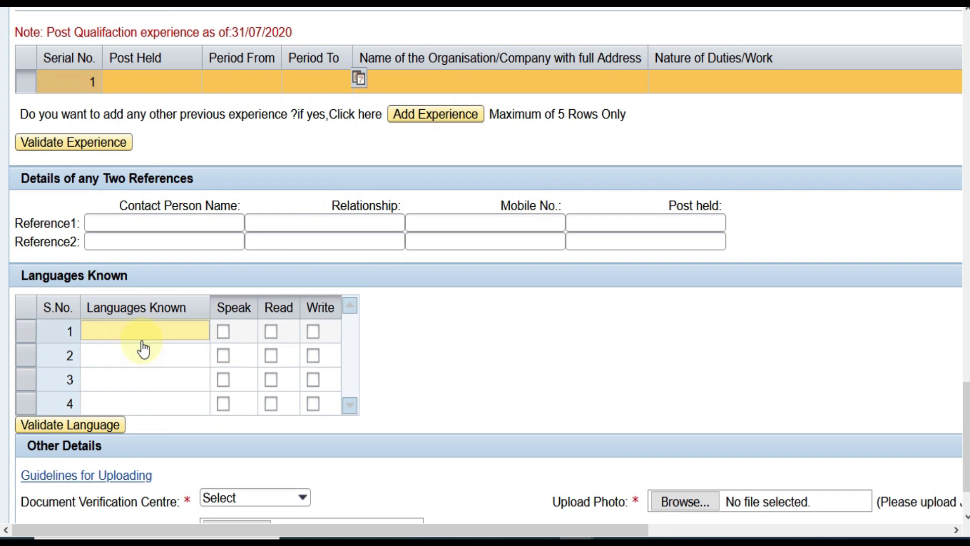
type("HINSI")
key("BackSpace")
key("BackSpace")
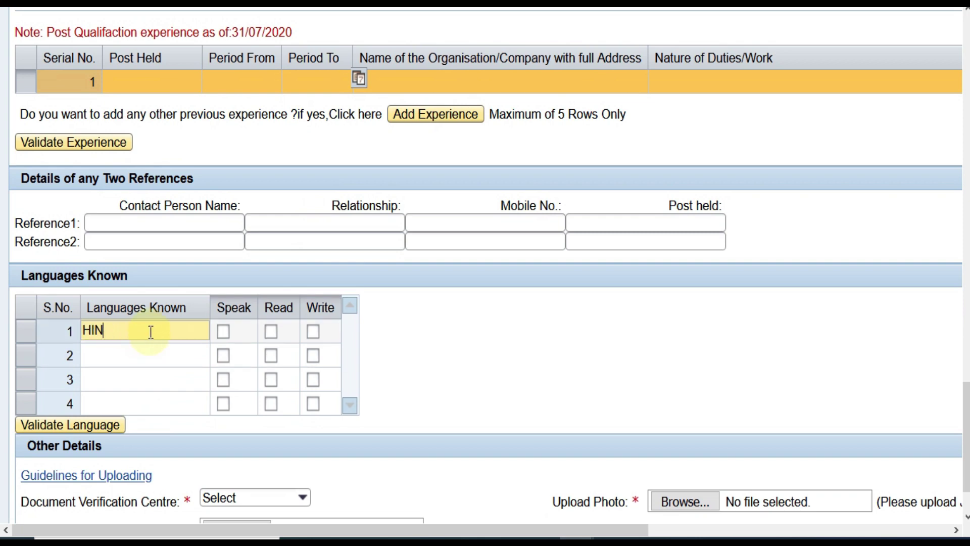
type("DI")
left_click(224, 334)
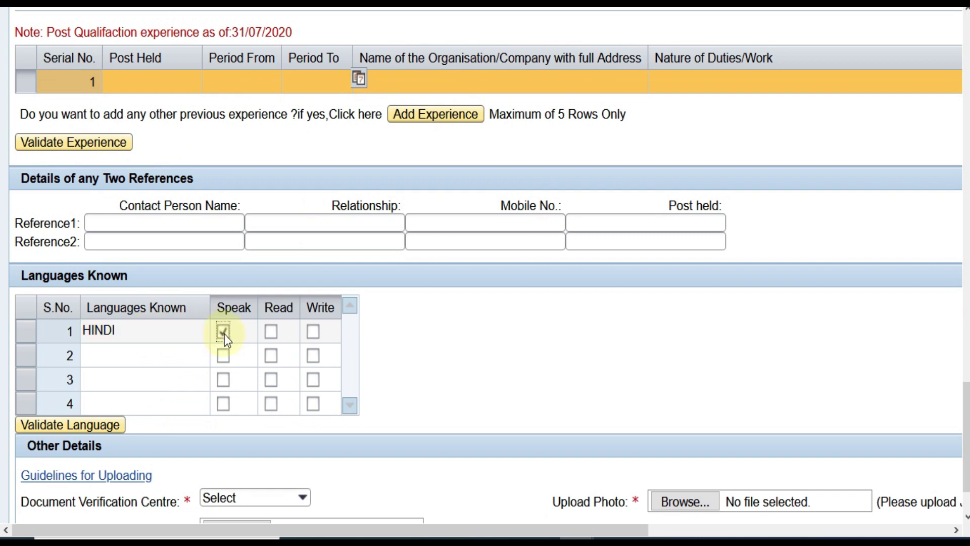
left_click(268, 334)
left_click(313, 332)
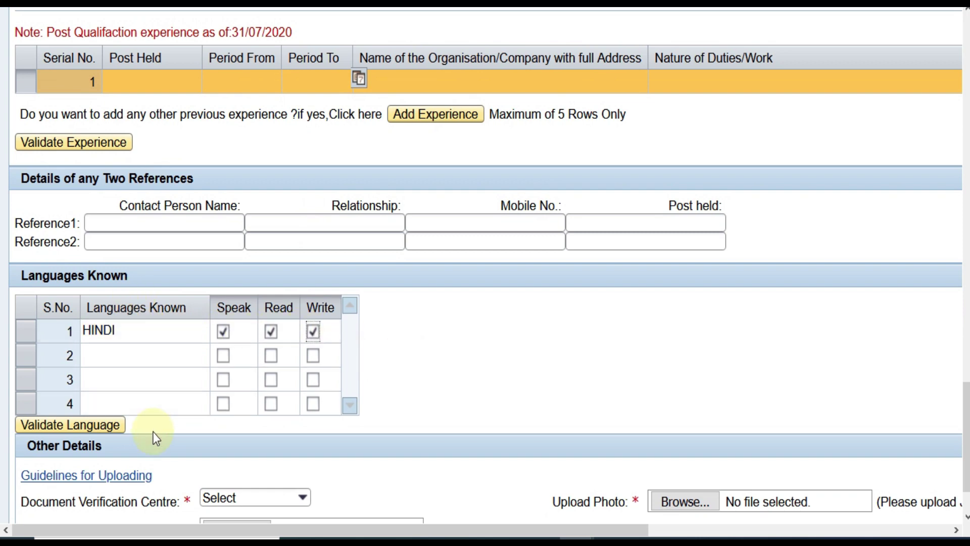
left_click(99, 433)
Choose GAURIBIDANUR as the document verification centre and submit the application
scroll(564, 325, "down", 3)
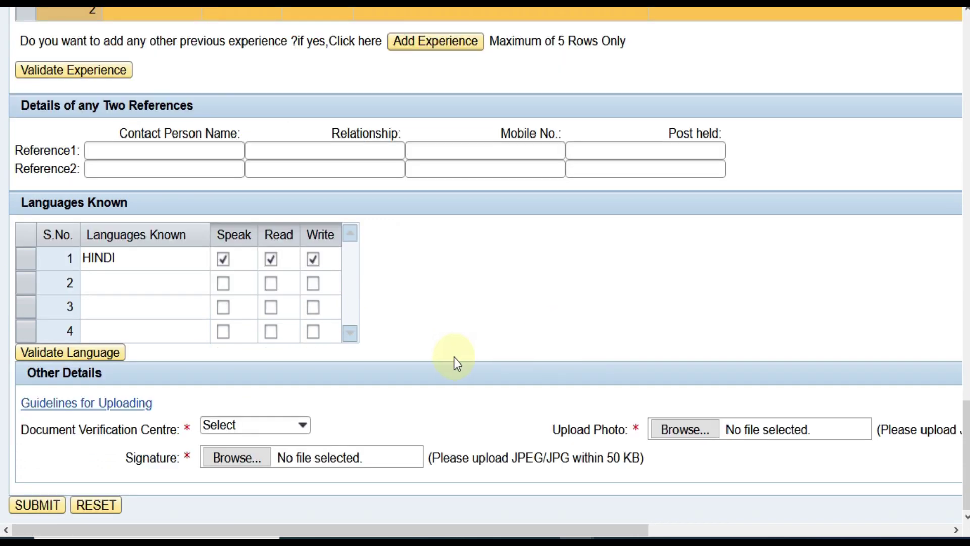
left_click(302, 426)
left_click(277, 474)
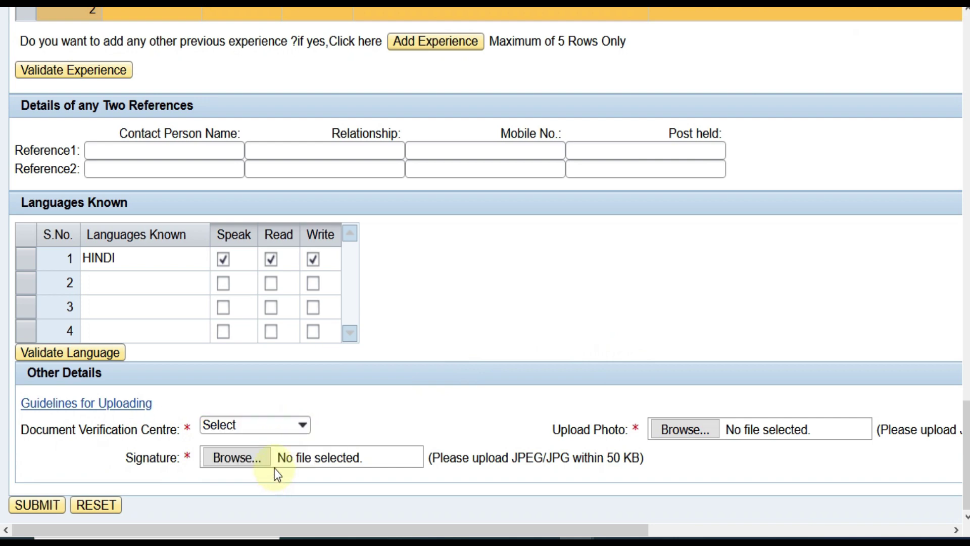
left_click(303, 426)
key("Down")
key("Return")
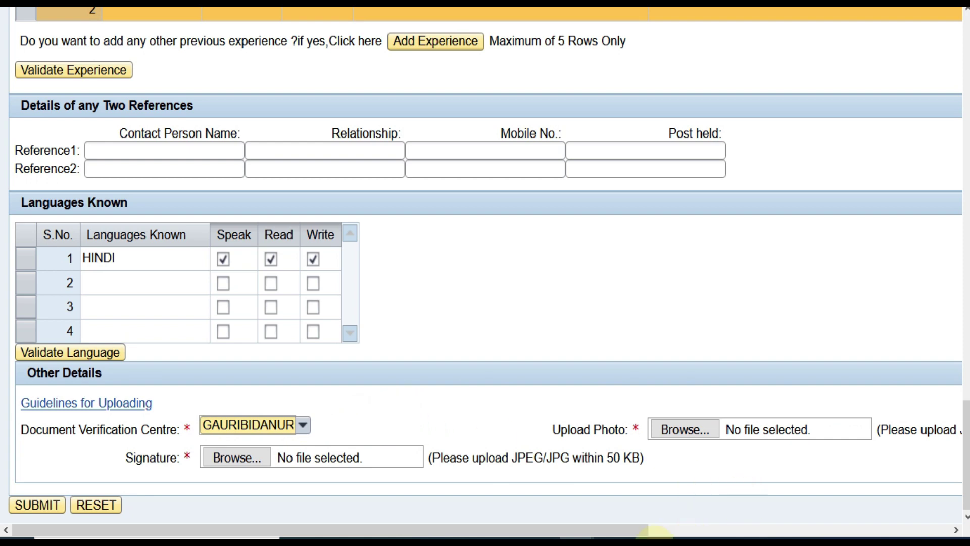
left_click_drag(566, 529, 526, 521)
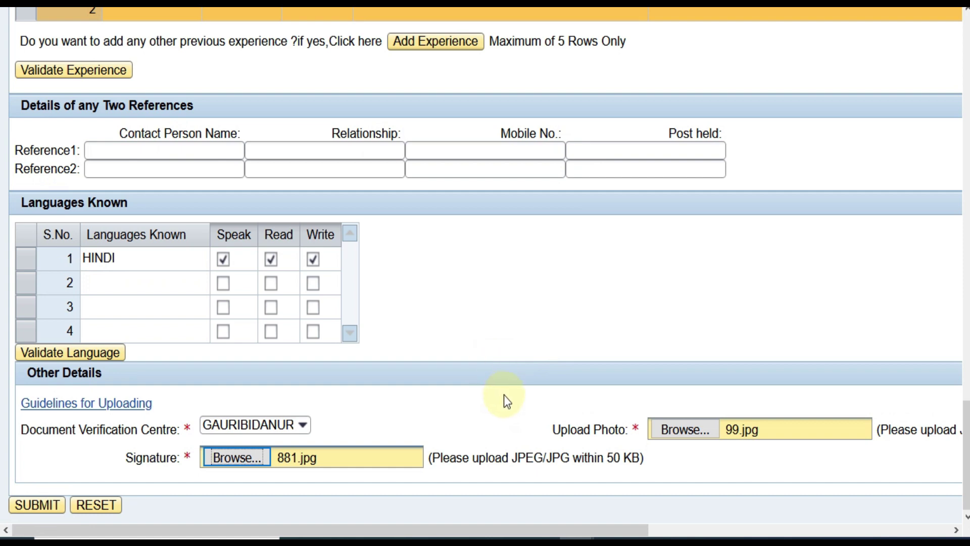
left_click(37, 505)
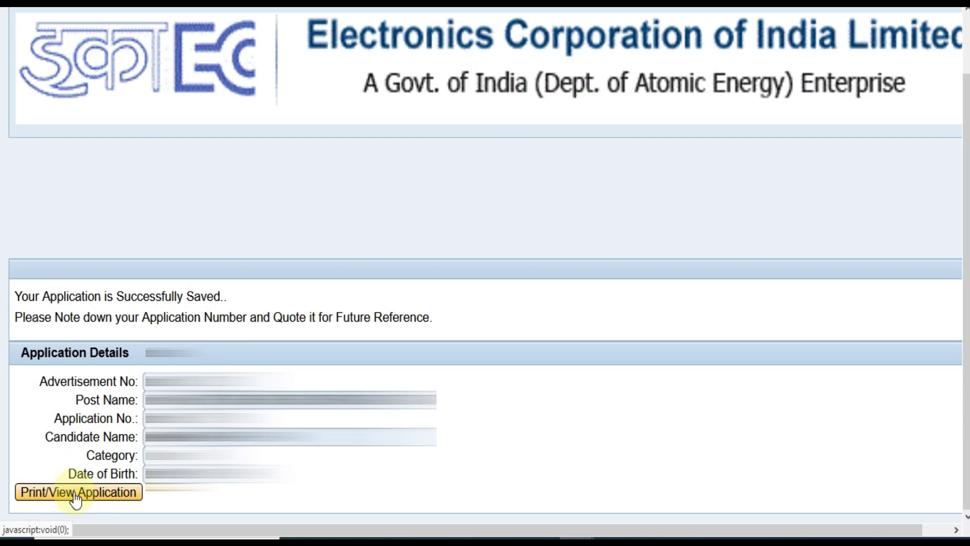
Open the saved application's details with Print/View Application
left_click(75, 498)
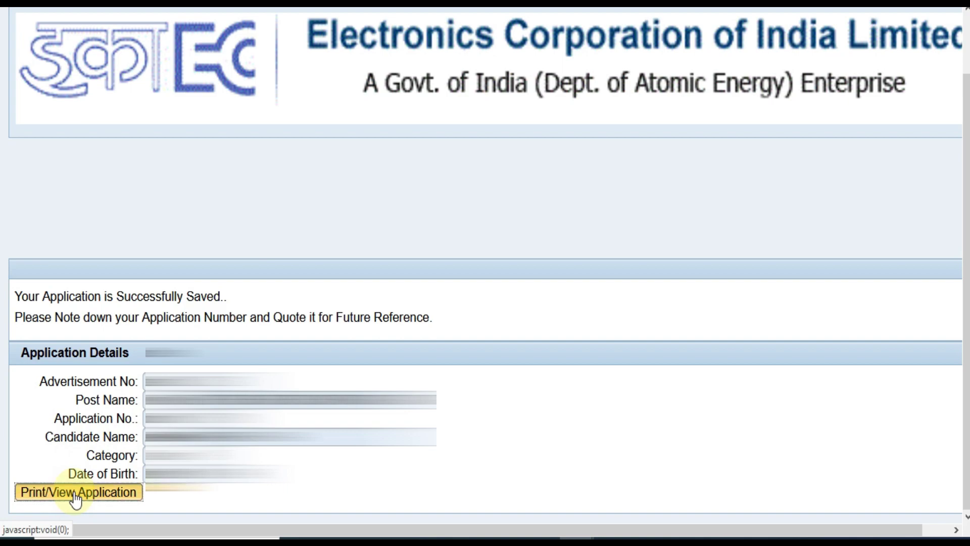